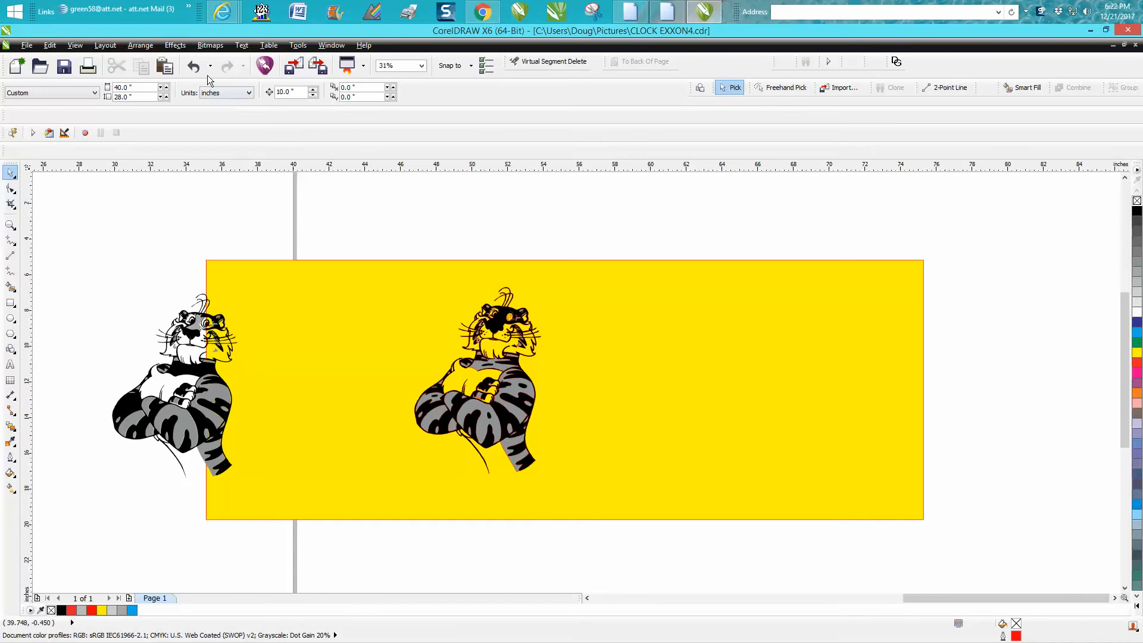
# - Undo the black fill on the middle tiger copy
pyautogui.click(199, 69)
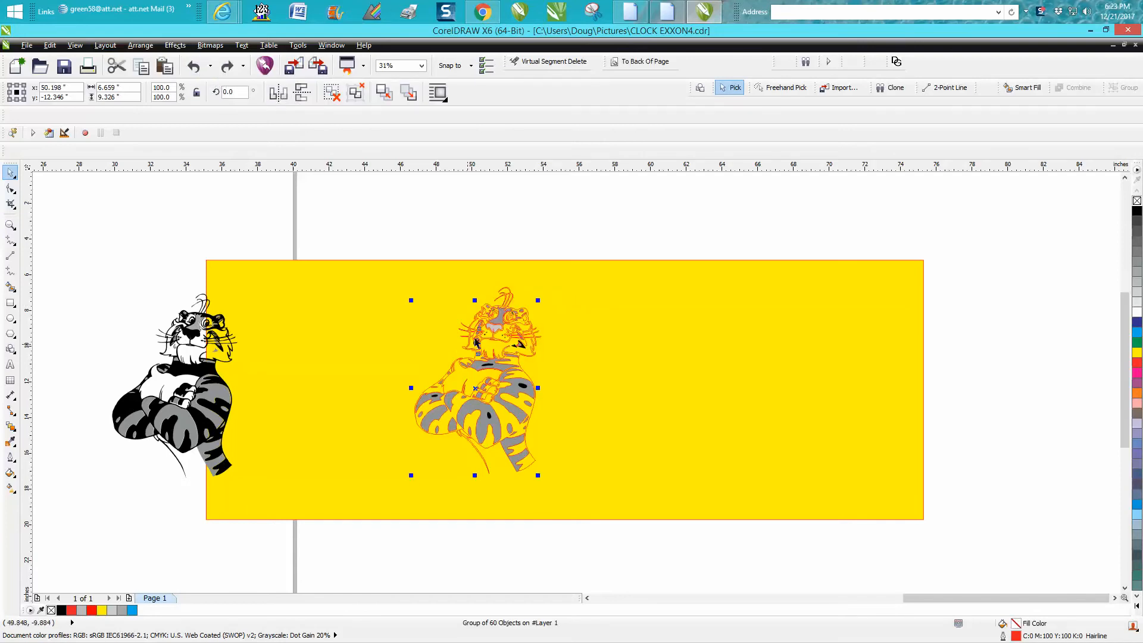
pyautogui.click(7, 226)
pyautogui.moveTo(468, 299); pyautogui.dragTo(540, 337)
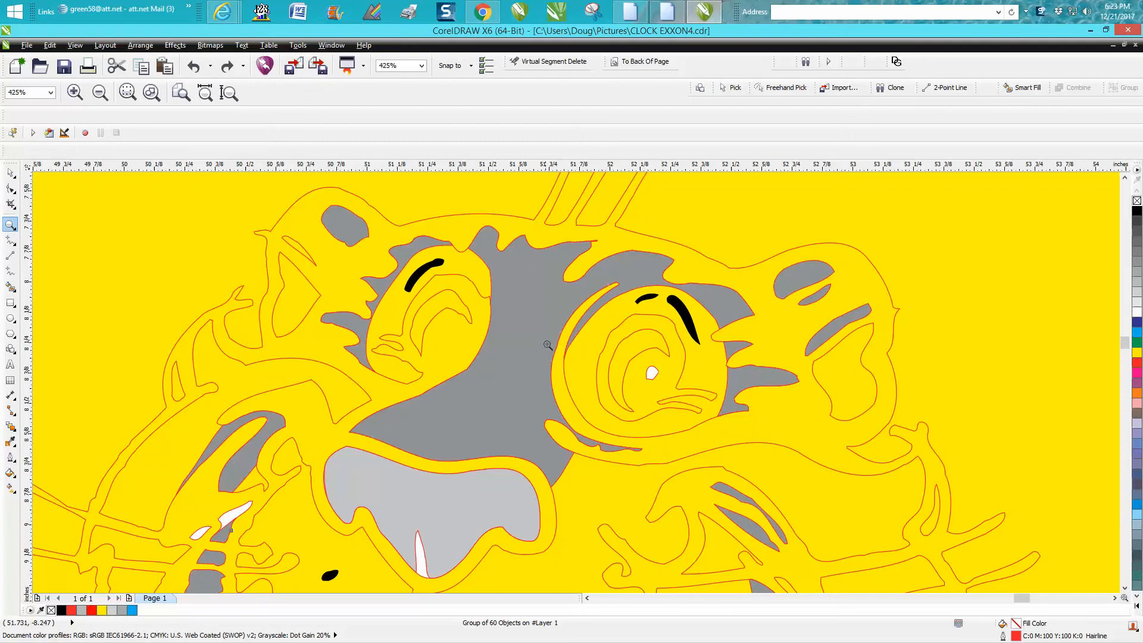
pyautogui.click(10, 173)
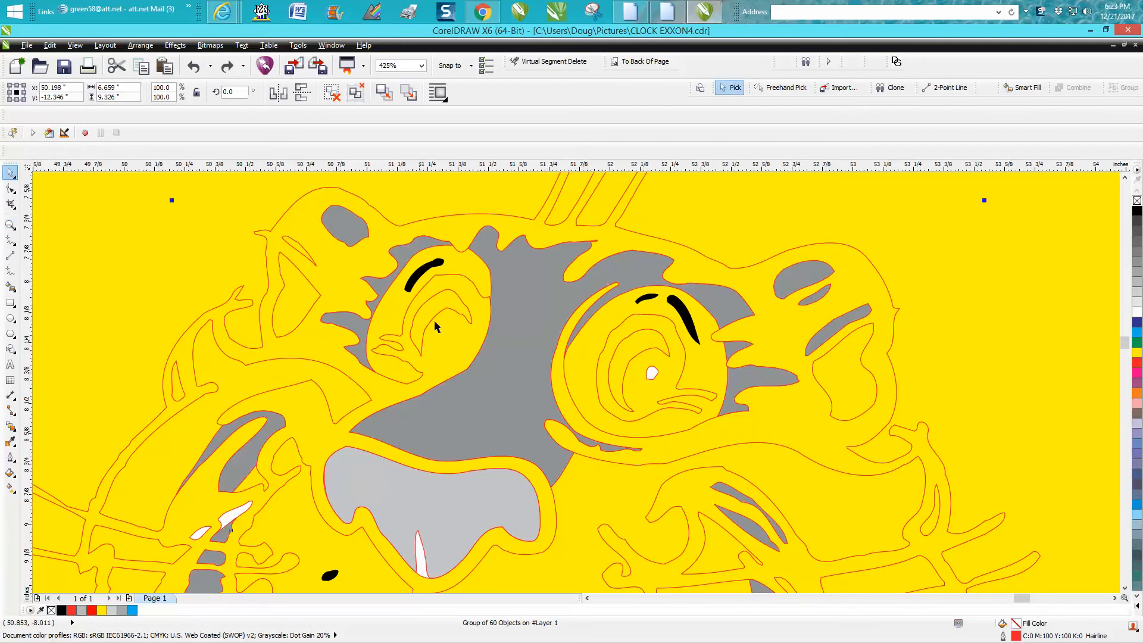
# - Try to remove the fill from the grouped grey shapes on the middle tiger, and undo it
pyautogui.click(1137, 201)
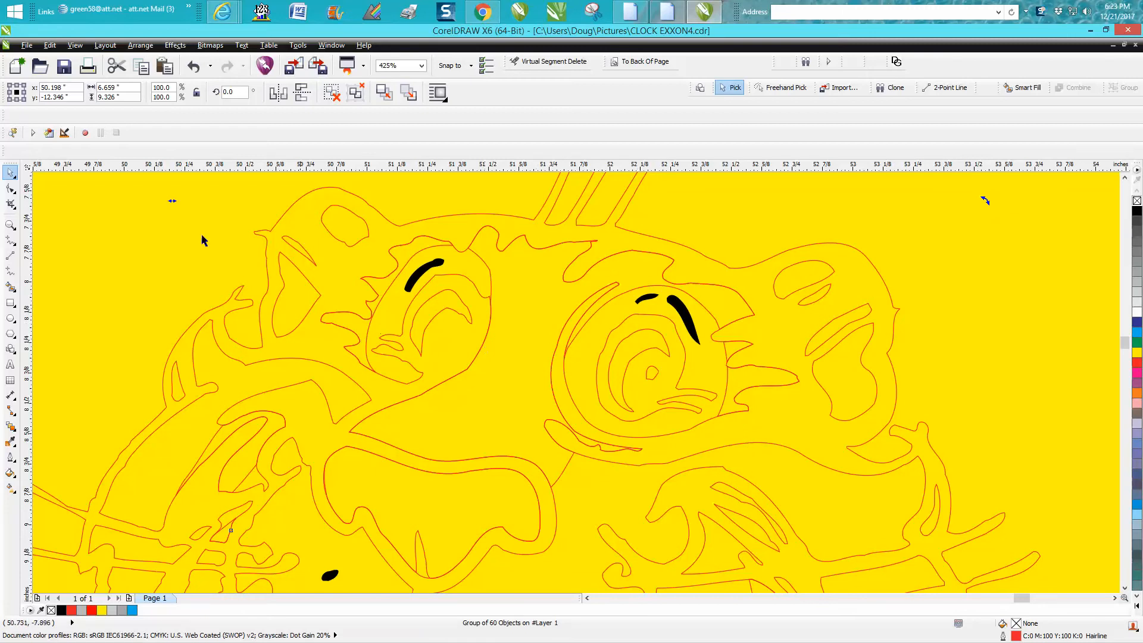
pyautogui.scroll(-2, 195, 237)
pyautogui.scroll(-1, 296, 245)
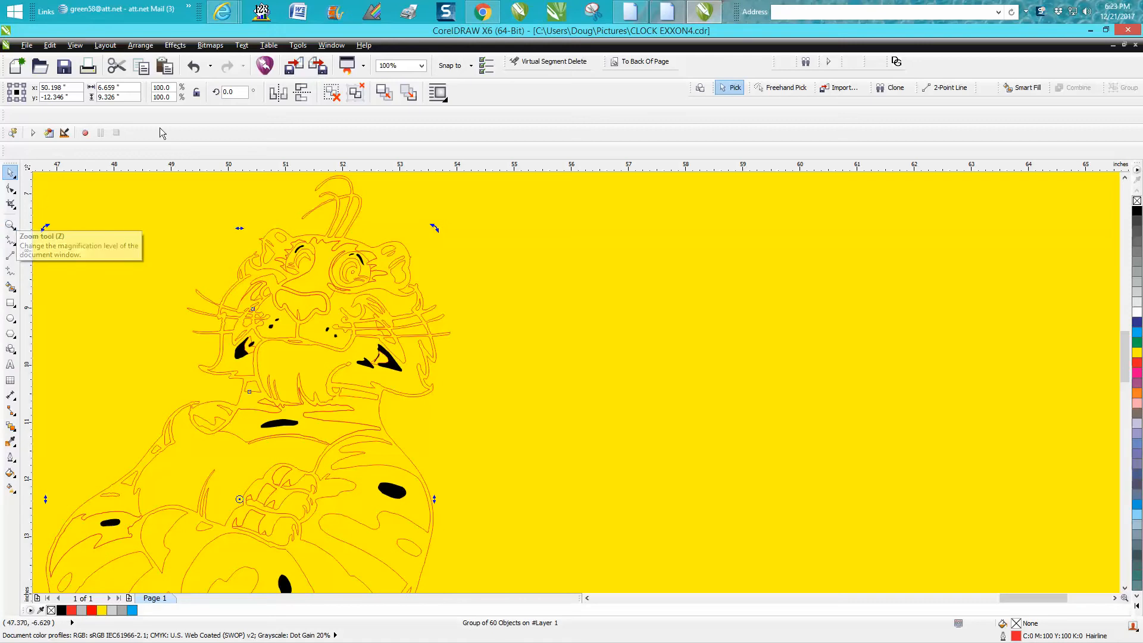
pyautogui.click(199, 69)
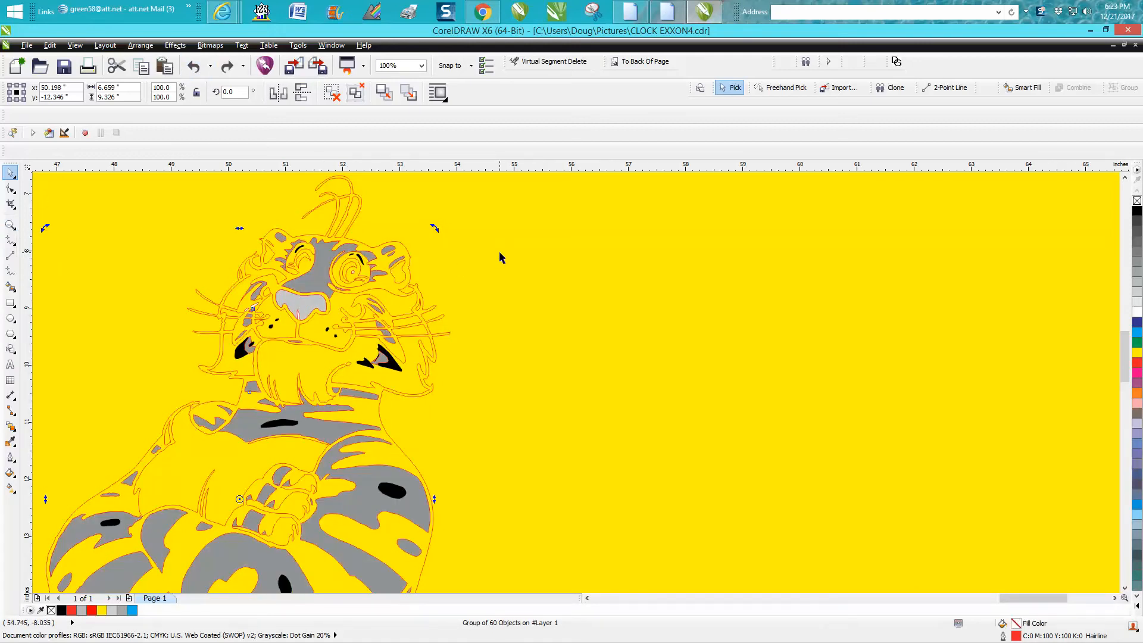
# - Move the grouped grey shapes 10 inches to the right of the outlined tiger and ungroup them
pyautogui.hotkey('ctrl', 'shift', 'z')
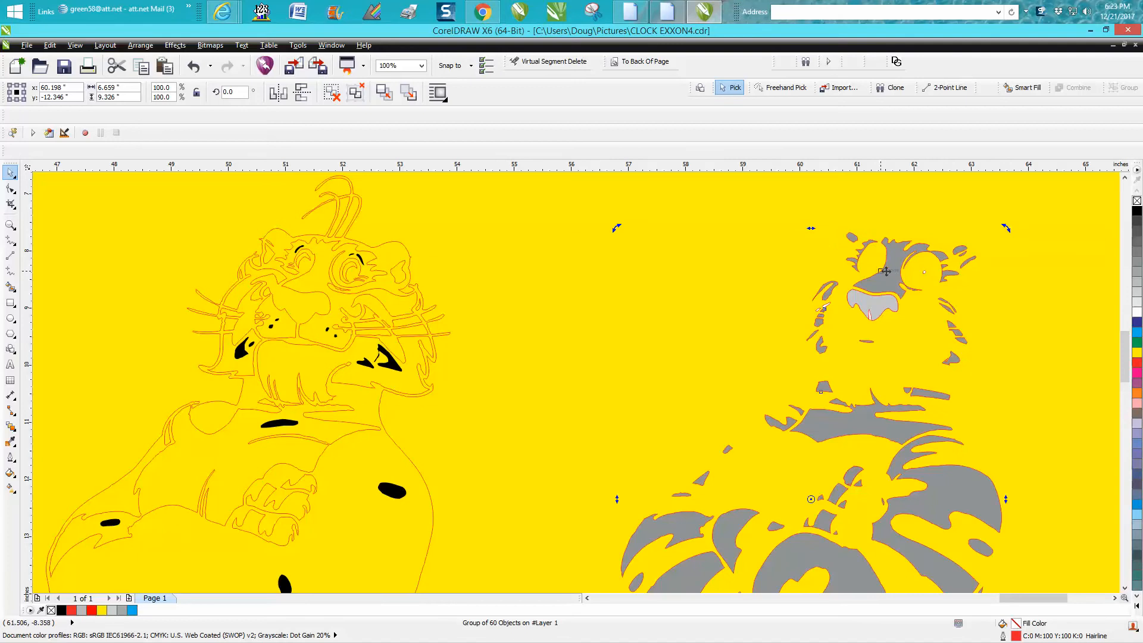
pyautogui.click(140, 45)
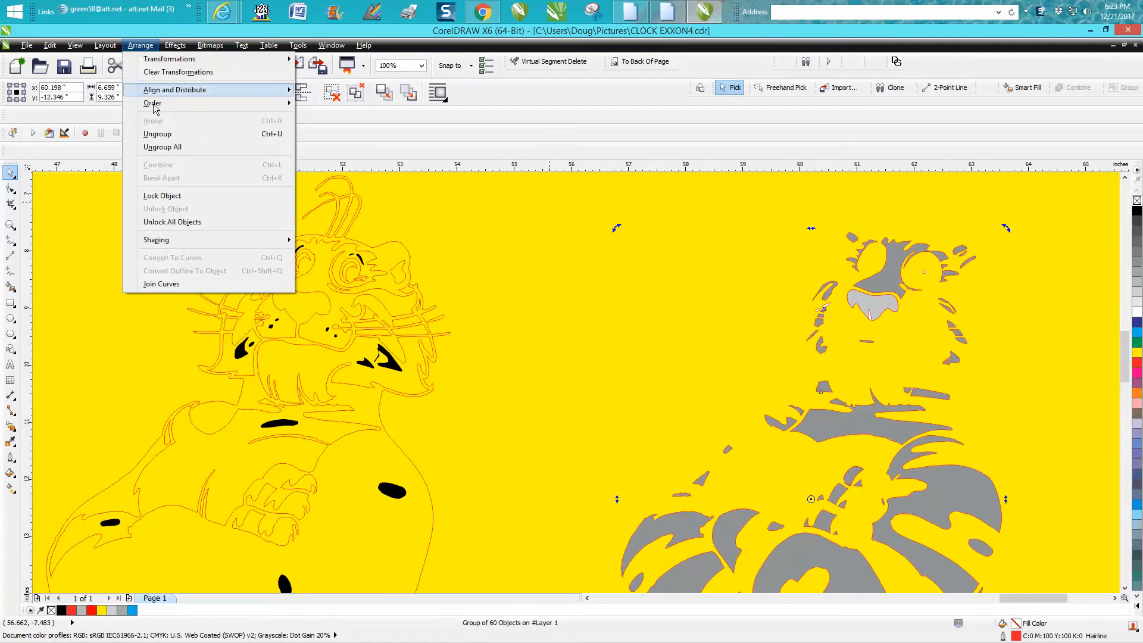
pyautogui.click(173, 136)
pyautogui.click(1099, 245)
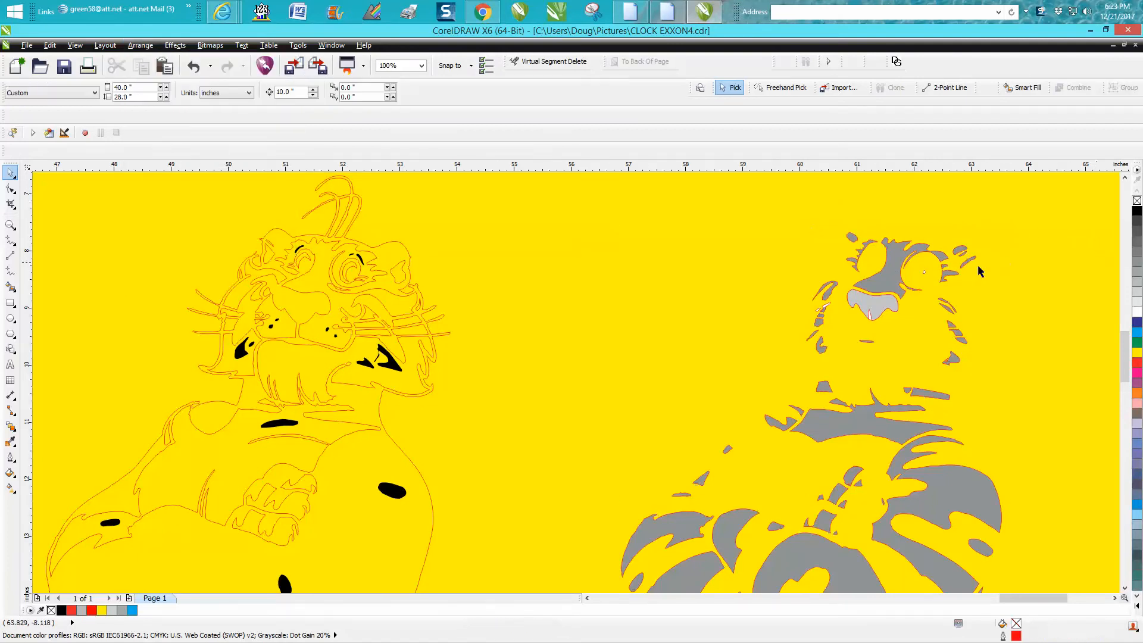
# - Move the grey forehead shape 20 inches left into the empty yellow area and remove its fill
pyautogui.click(893, 267)
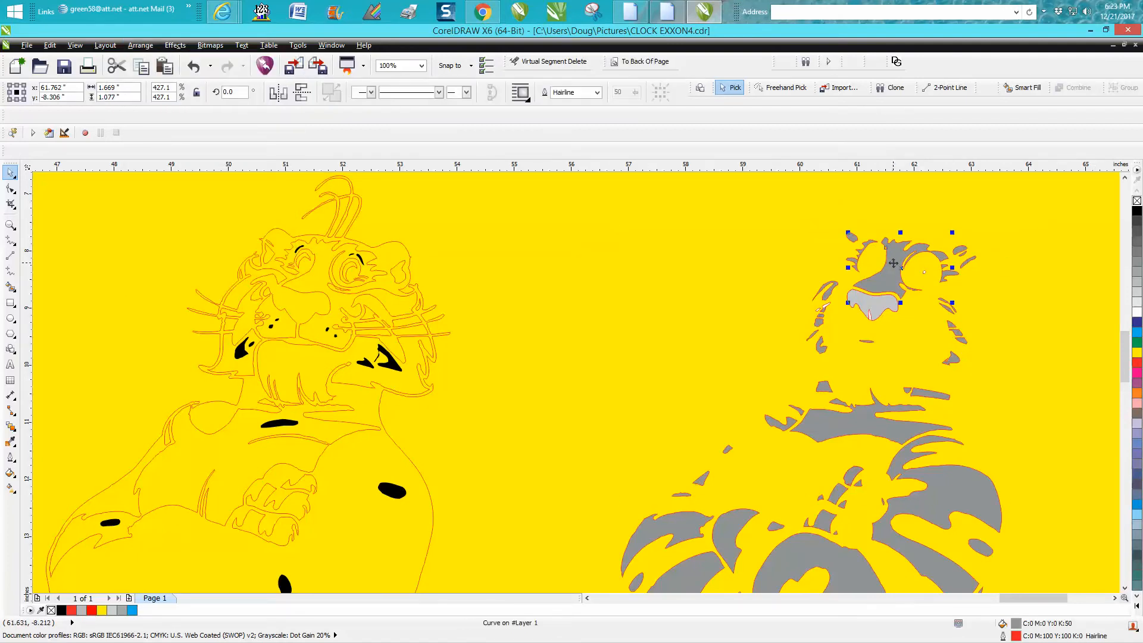
pyautogui.press('Left')
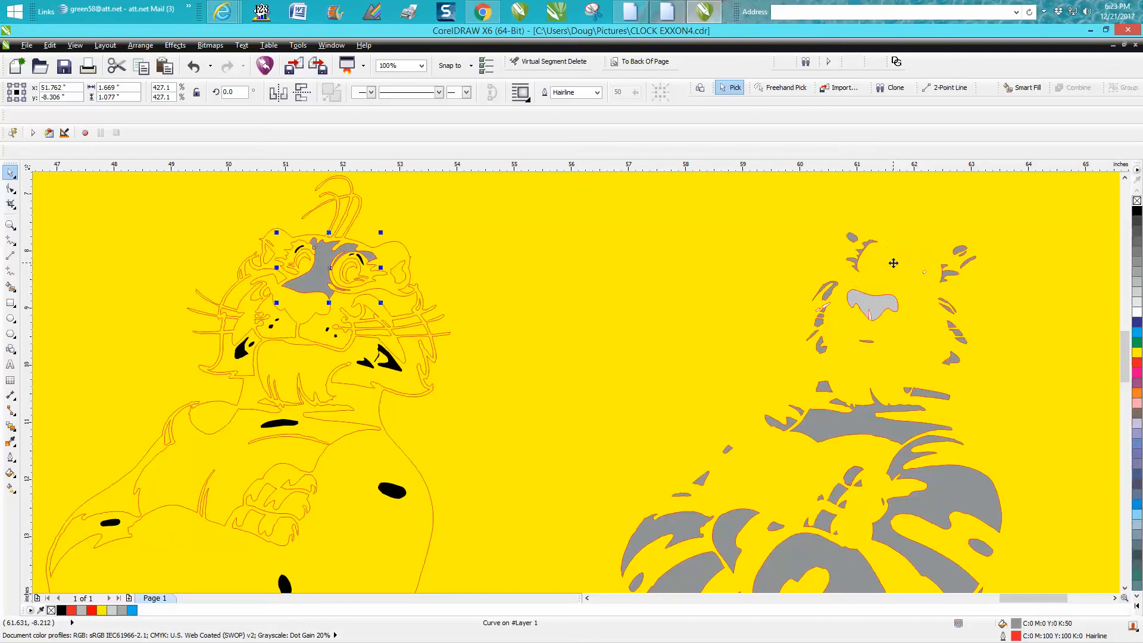
pyautogui.hotkey('ctrl', 'z')
pyautogui.scroll(-1, 1013, 246)
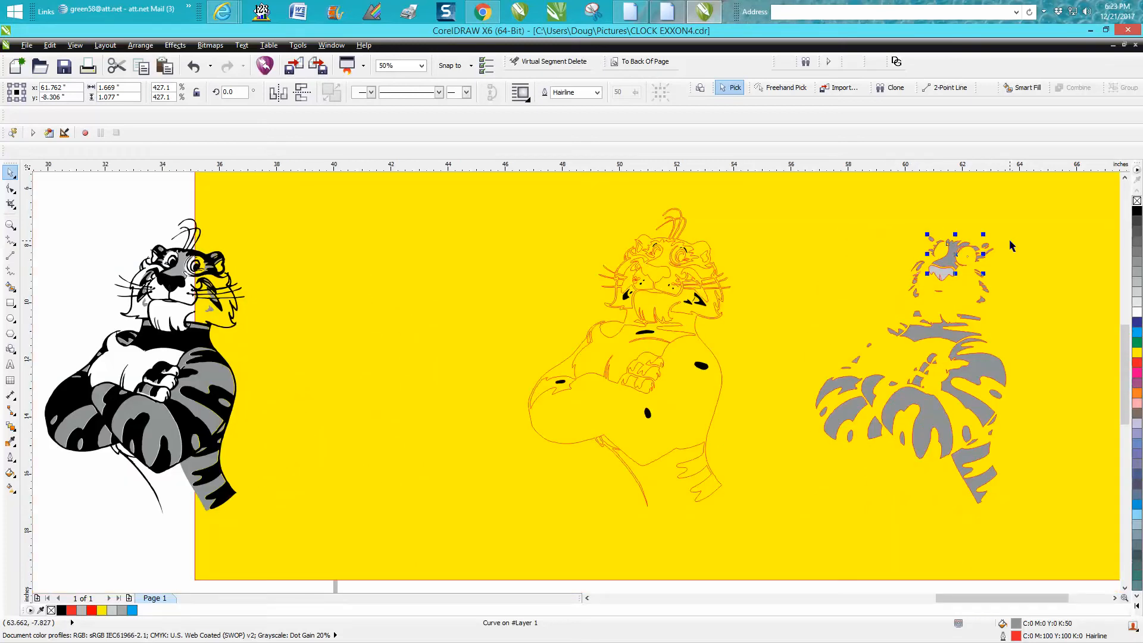
pyautogui.press('Left')
pyautogui.press('Left')
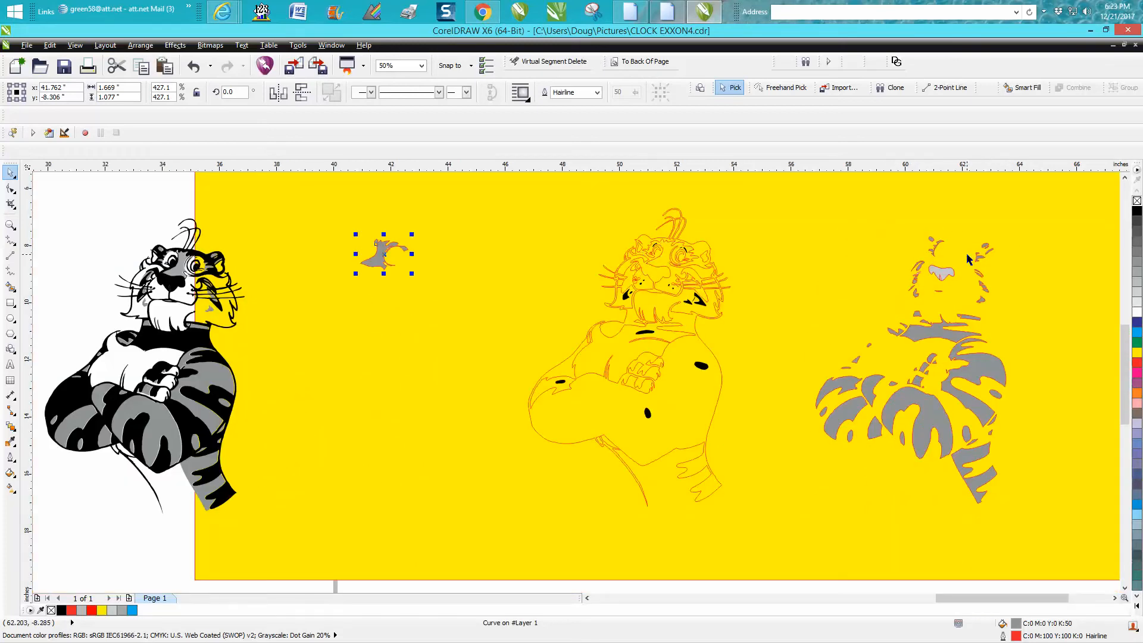
pyautogui.click(1136, 202)
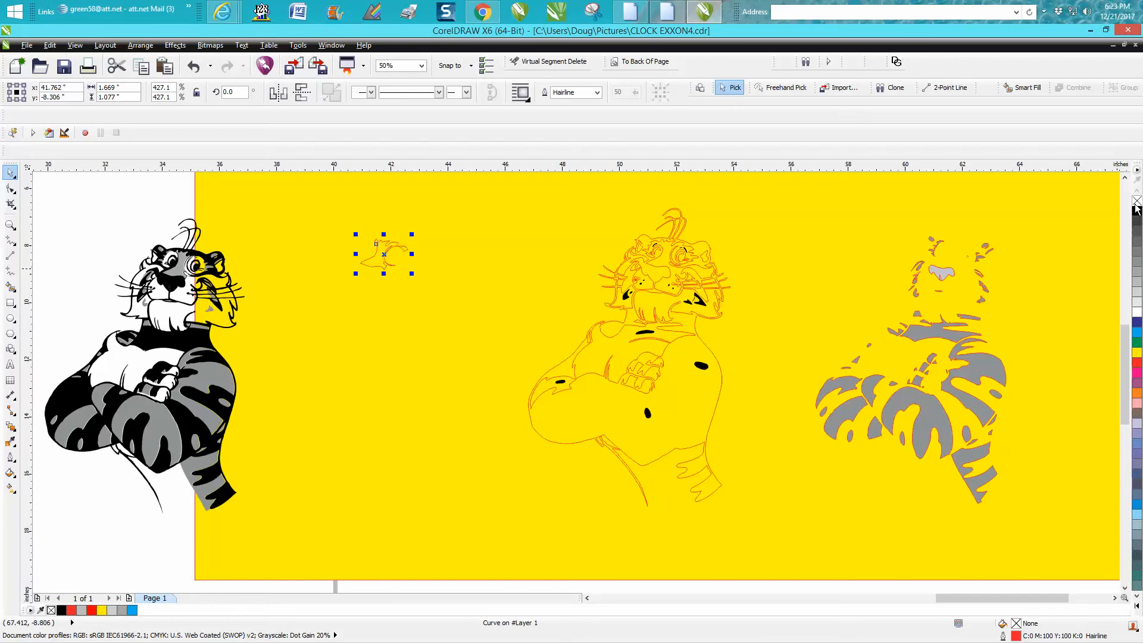
# - Apply a one-step inside contour to the unfilled forehead shape, first with a 0.003-inch offset and finally with 0.023 inches
pyautogui.click(10, 225)
pyautogui.moveTo(349, 229); pyautogui.dragTo(432, 295)
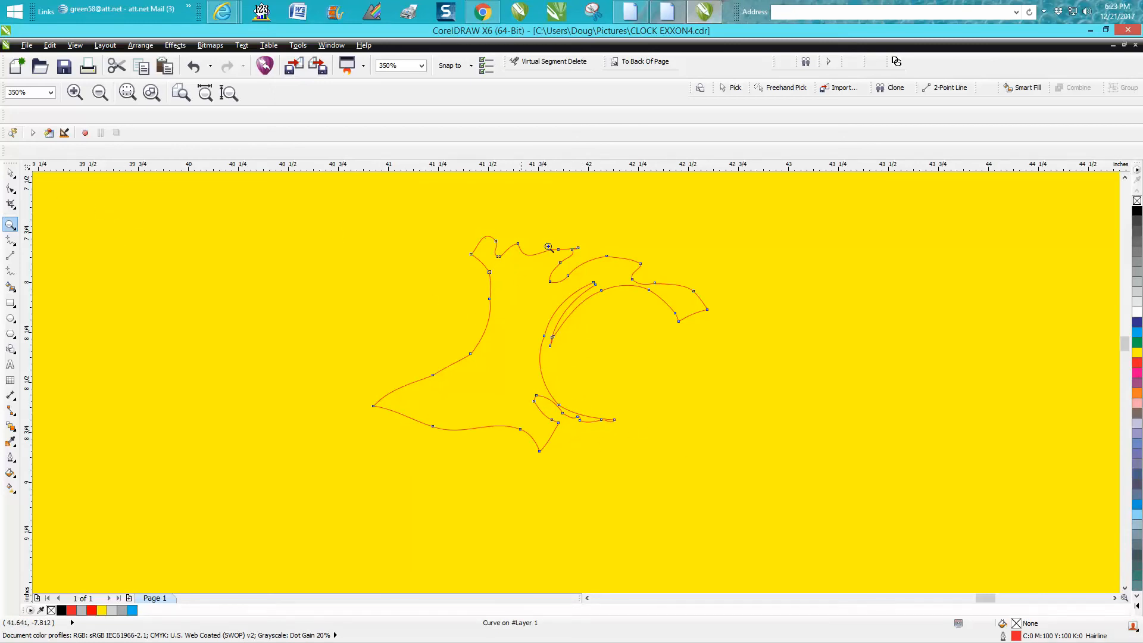
pyautogui.moveTo(578, 244); pyautogui.dragTo(550, 273)
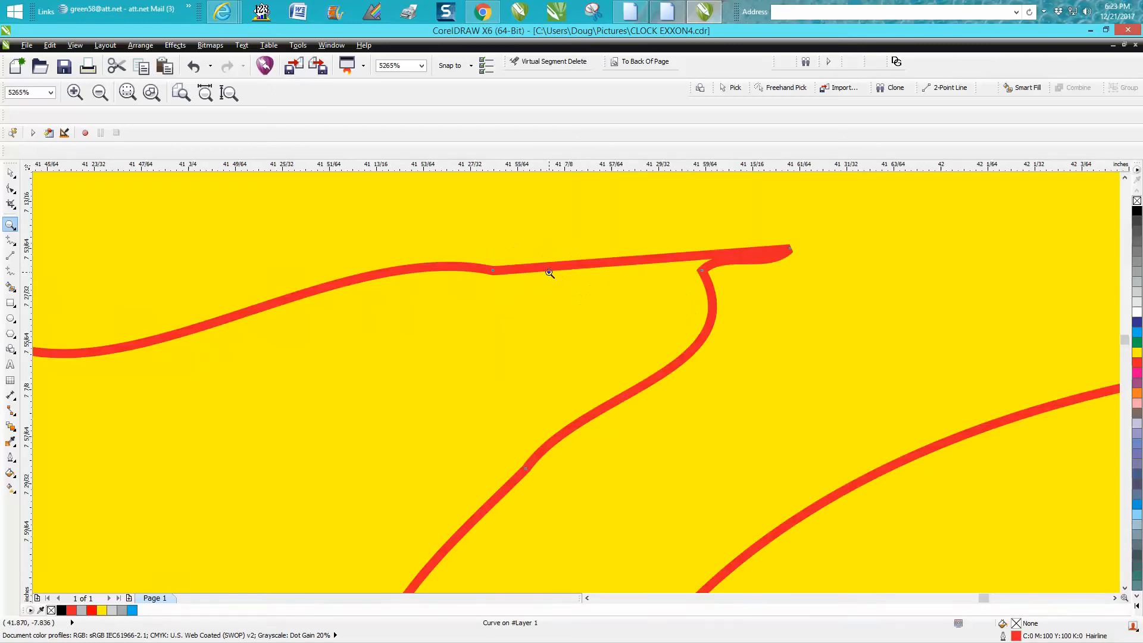
pyautogui.press('F4')
pyautogui.click(11, 172)
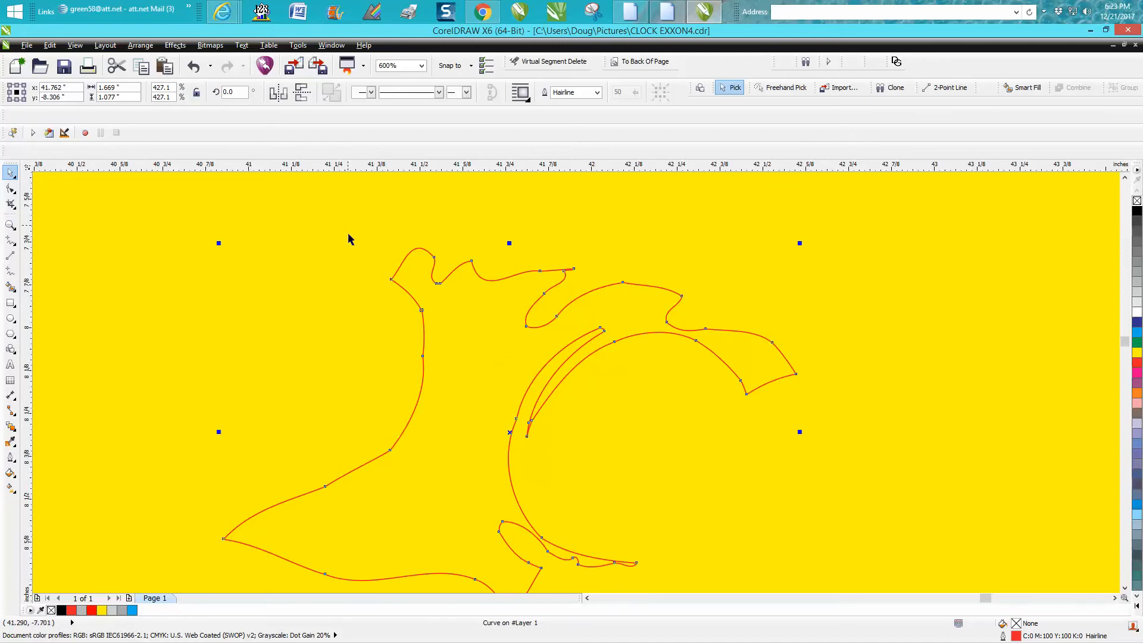
pyautogui.click(170, 46)
pyautogui.click(196, 130)
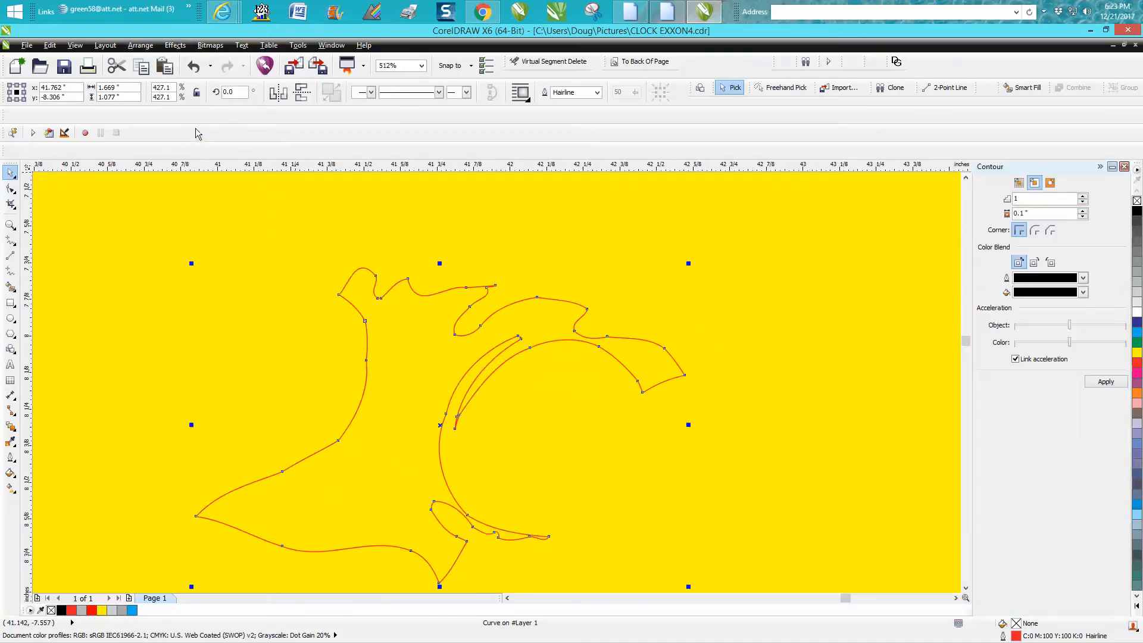
pyautogui.moveTo(1026, 215); pyautogui.dragTo(978, 213)
pyautogui.write('.003')
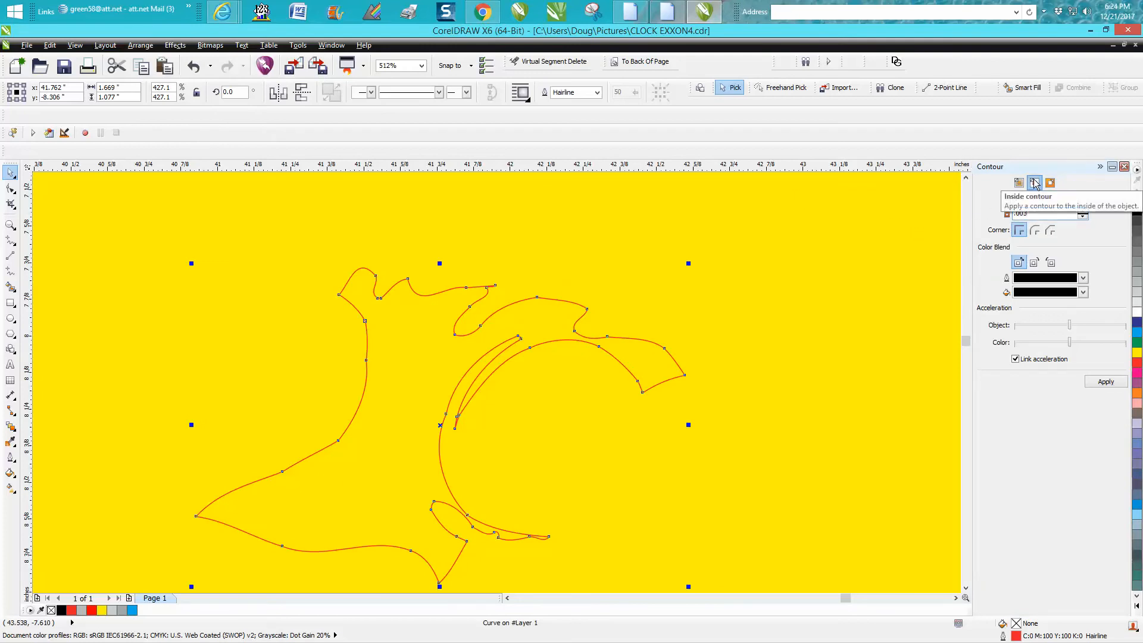
pyautogui.click(1097, 382)
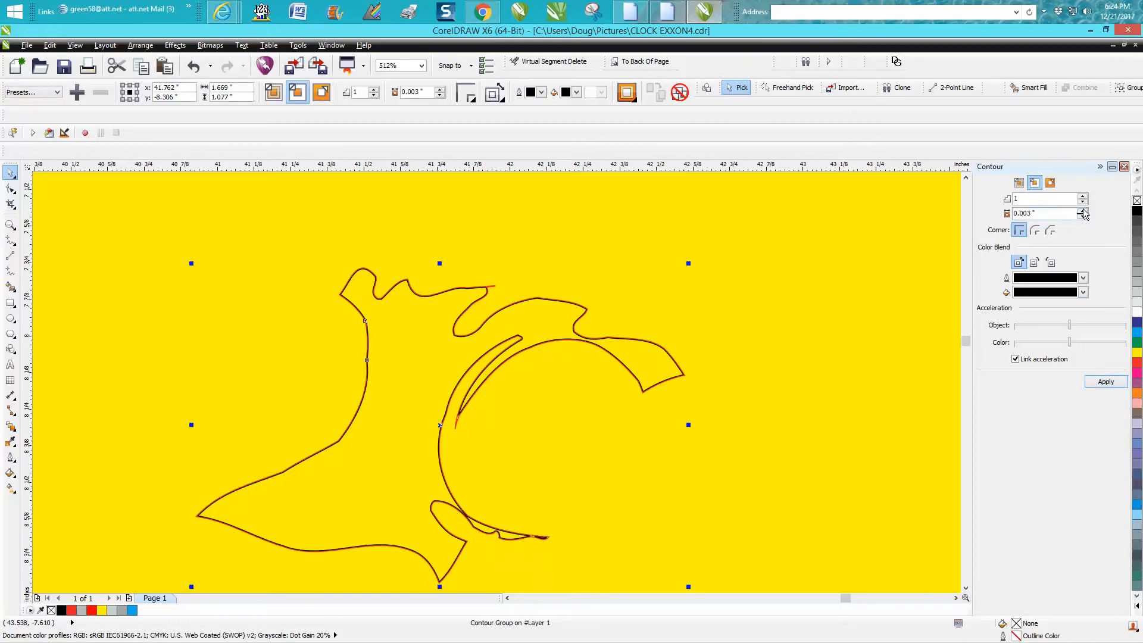
pyautogui.click(1095, 384)
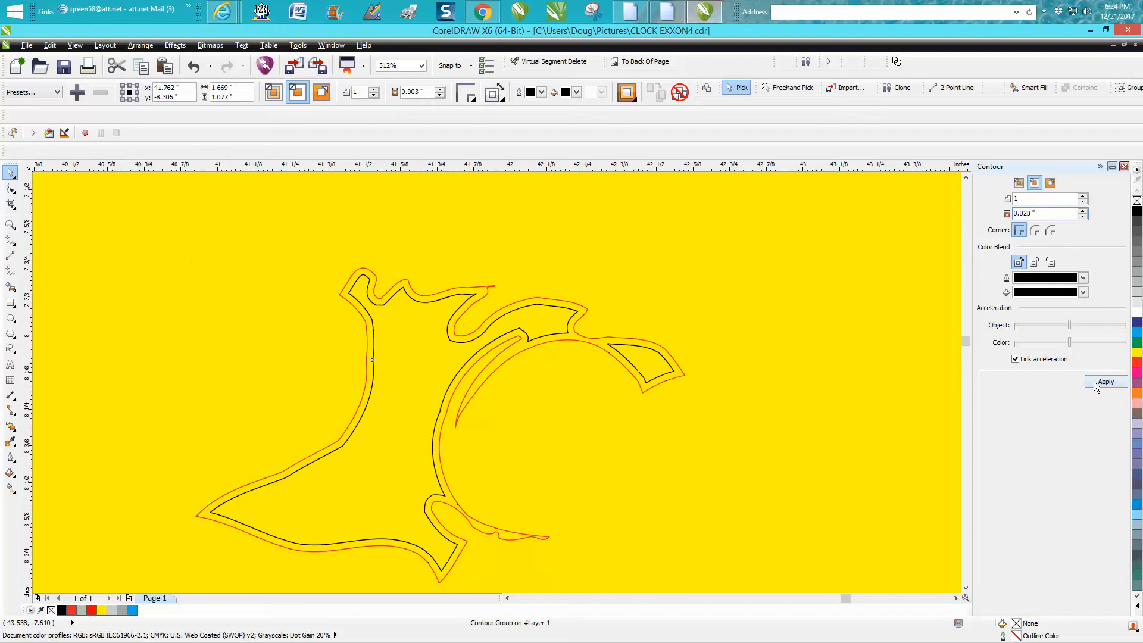
# - Break the contour group apart and move the inner contour curve 20 inches right, back among the separated grey shapes
pyautogui.scroll(-2, 754, 284)
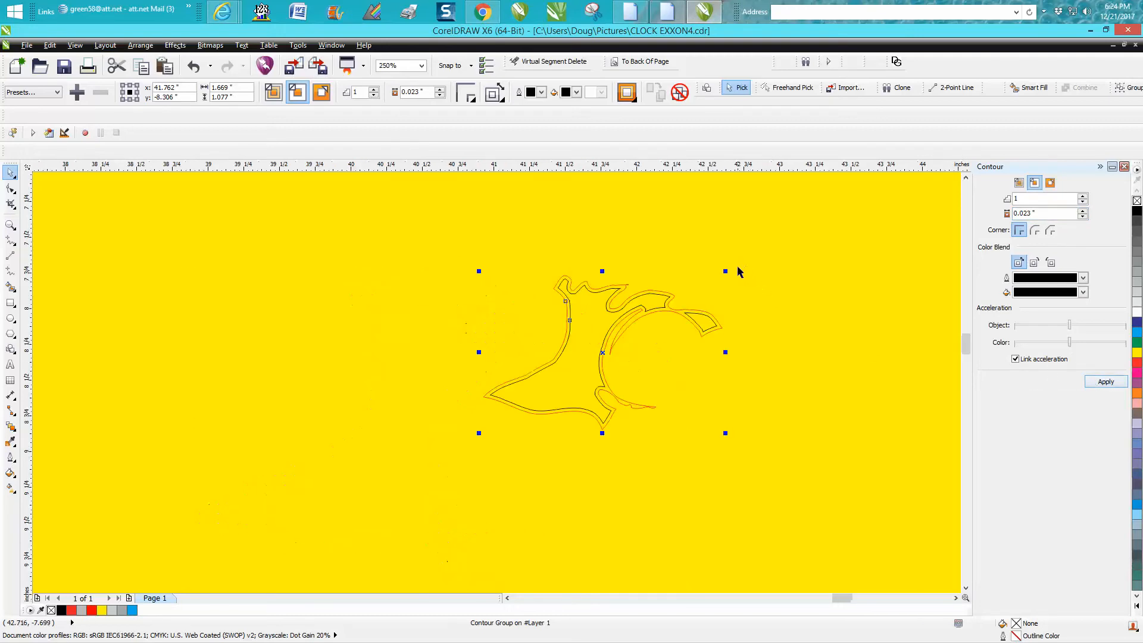
pyautogui.click(140, 46)
pyautogui.click(181, 178)
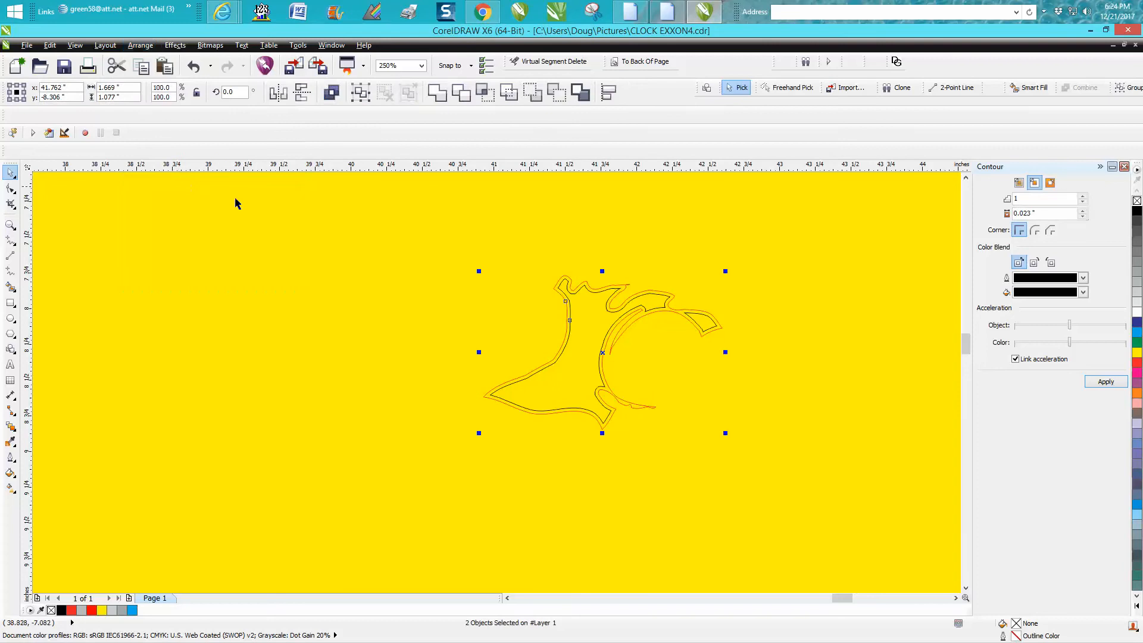
pyautogui.click(569, 314)
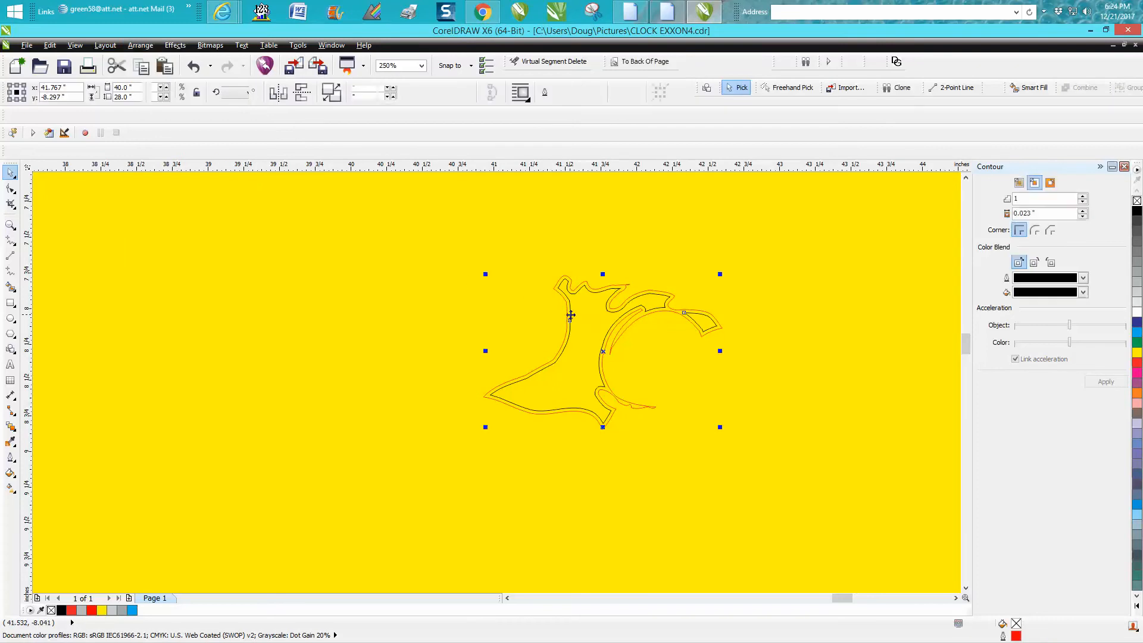
pyautogui.scroll(-2, 580, 294)
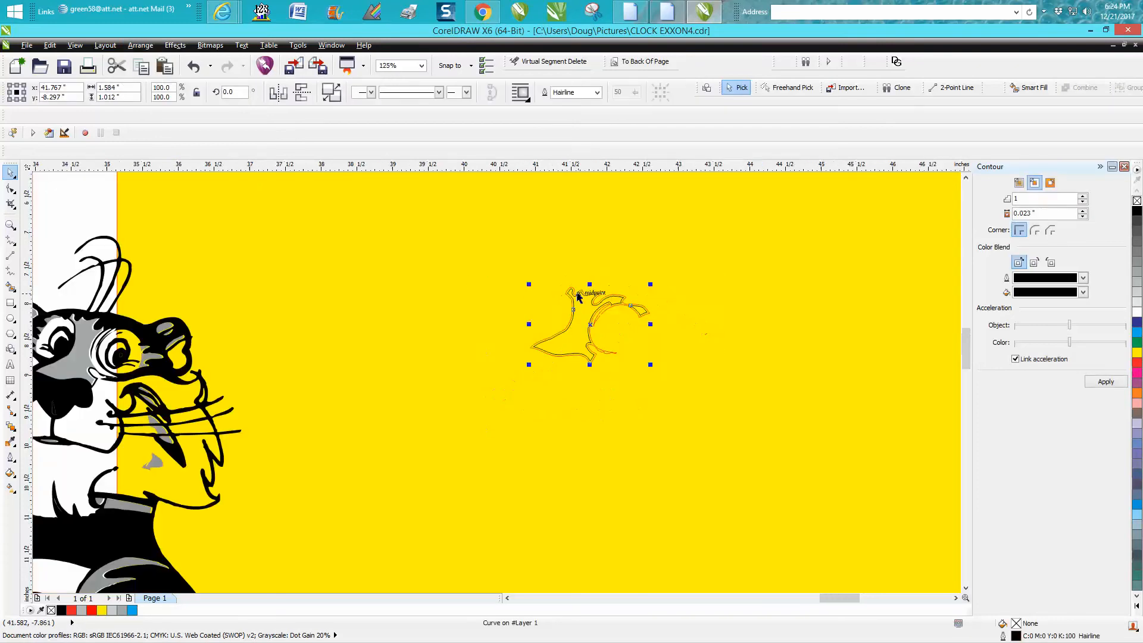
pyautogui.press('Right')
pyautogui.press('Right')
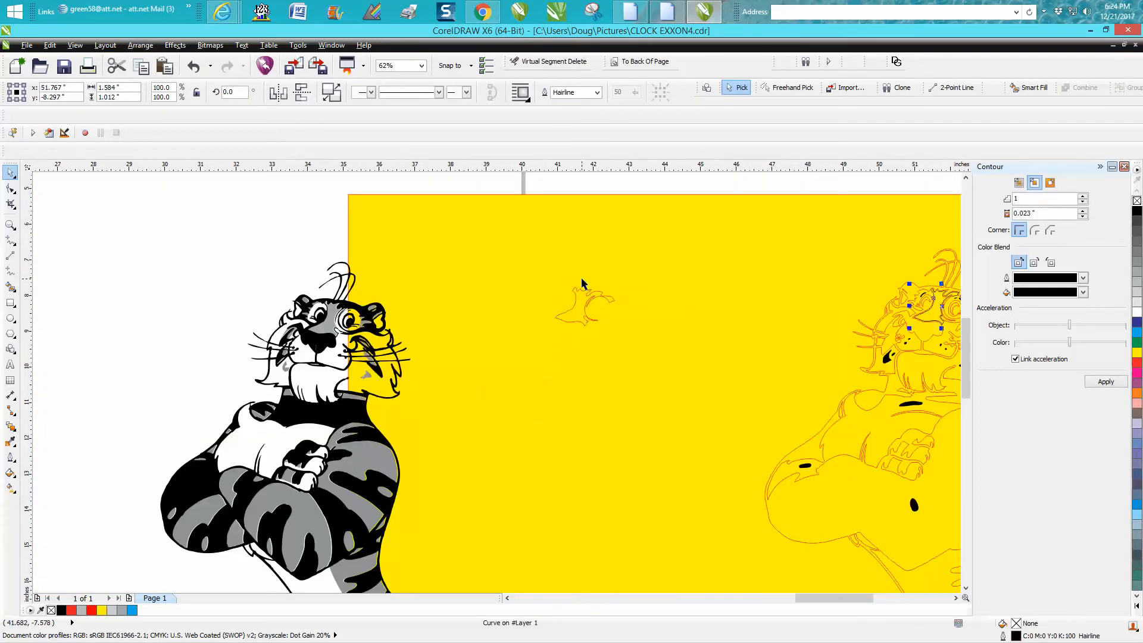
pyautogui.click(1125, 168)
pyautogui.moveTo(953, 598); pyautogui.dragTo(1006, 597)
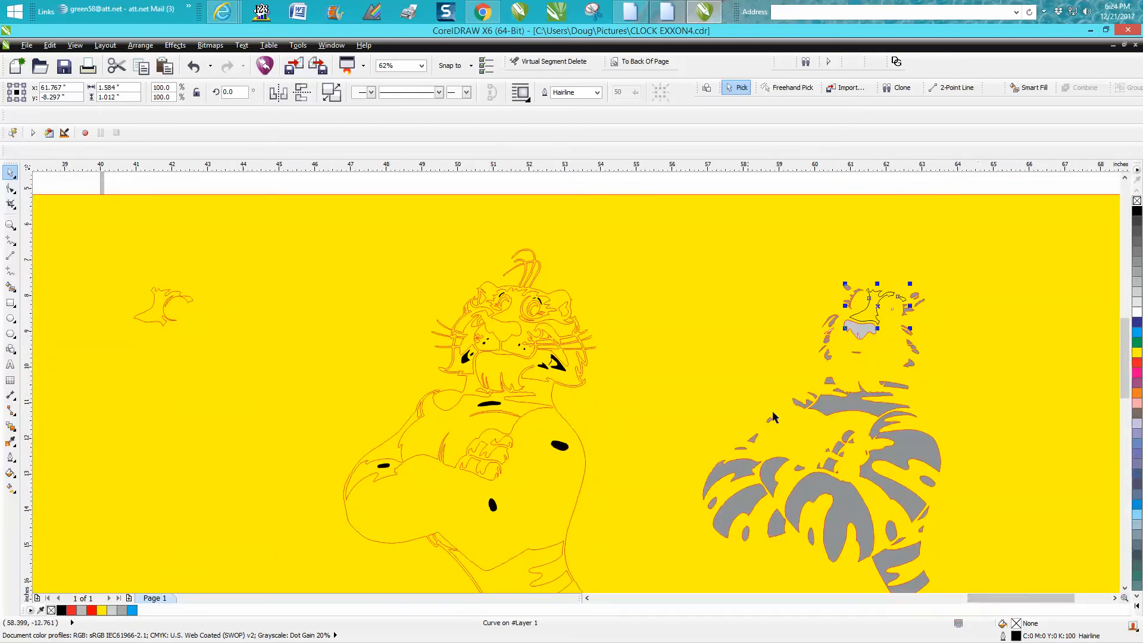
# - Smart-fill the forehead contour among the grey shapes with 40% black and no outline
pyautogui.click(10, 286)
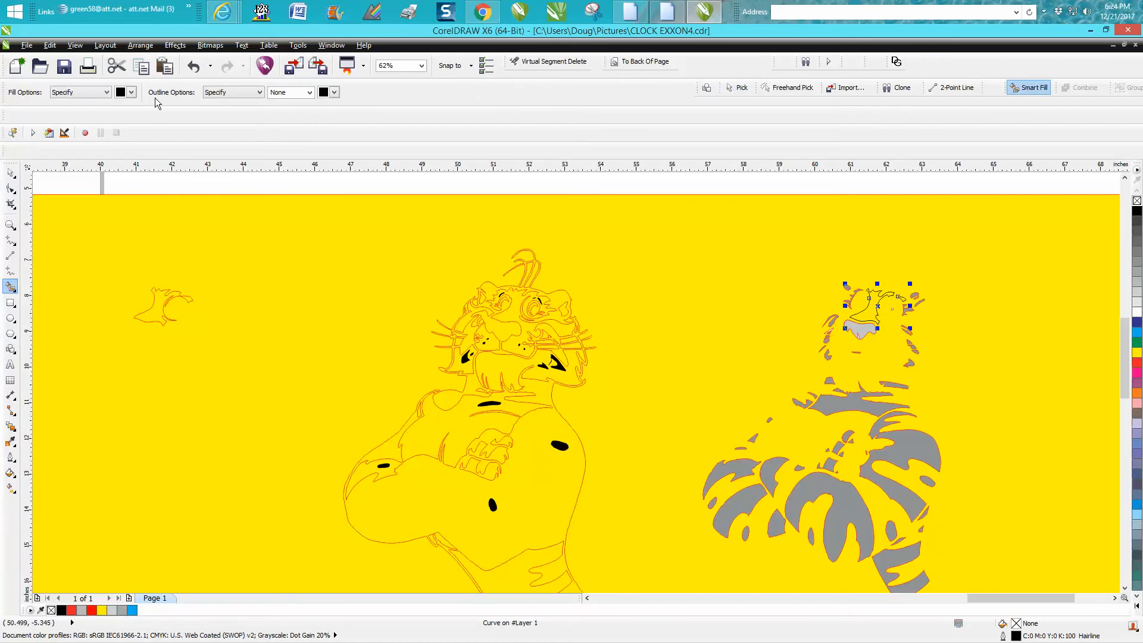
pyautogui.click(131, 92)
pyautogui.click(119, 113)
pyautogui.click(859, 328)
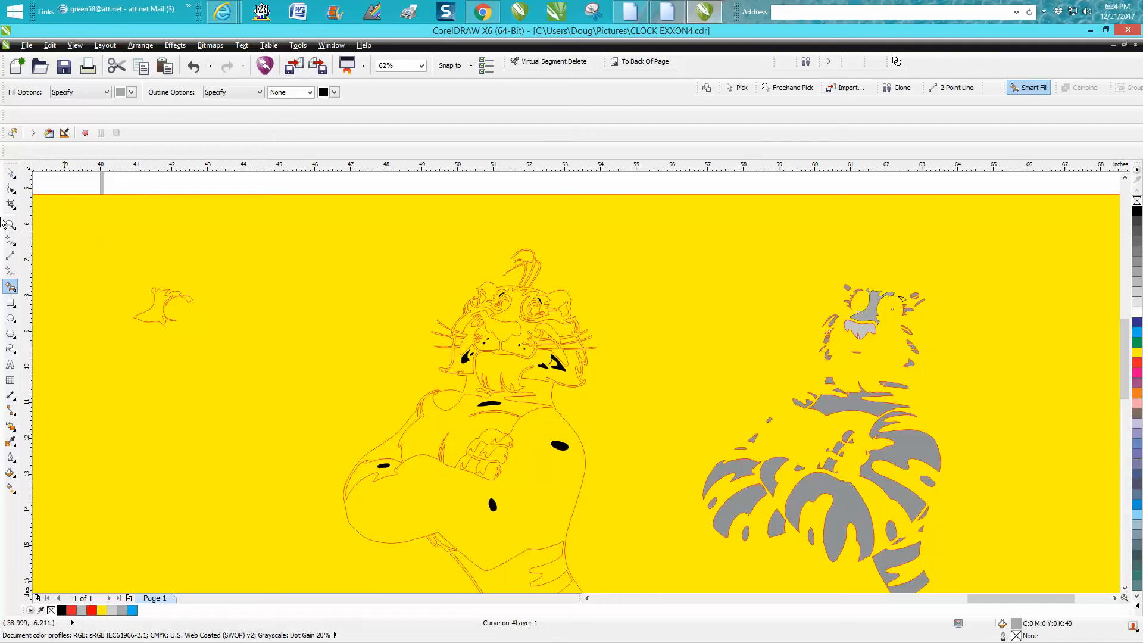
# - Group the separated grey shapes with the new forehead fill and move the group 10 inches left onto the outlined tiger
pyautogui.click(11, 173)
pyautogui.scroll(-1, 755, 357)
pyautogui.moveTo(708, 292); pyautogui.dragTo(909, 509)
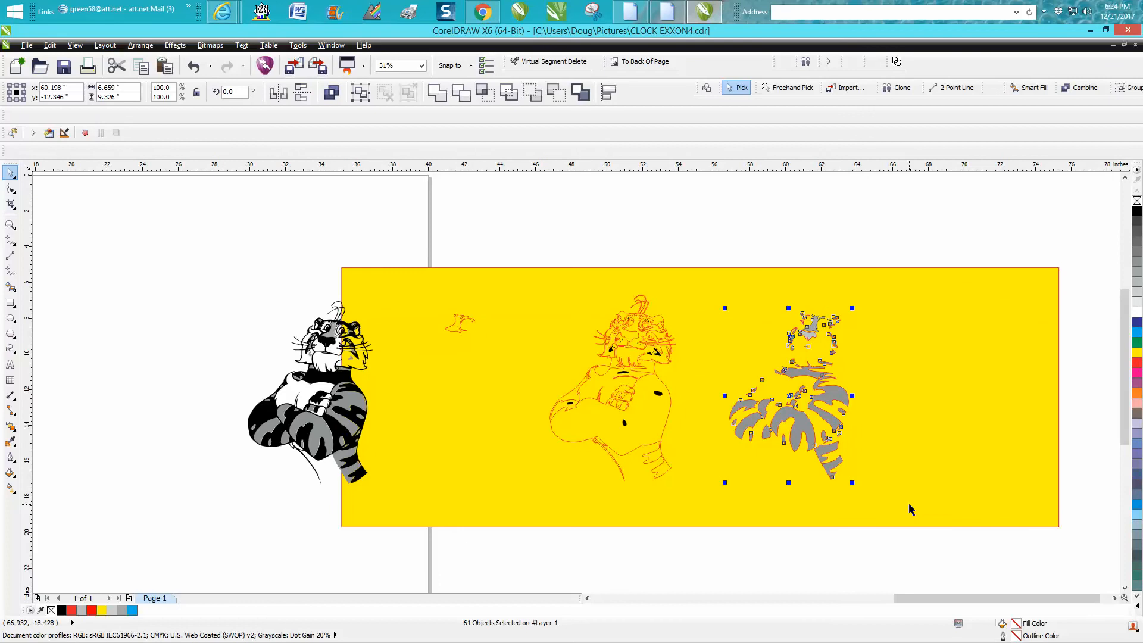
pyautogui.hotkey('ctrl', 'g')
pyautogui.press('Left')
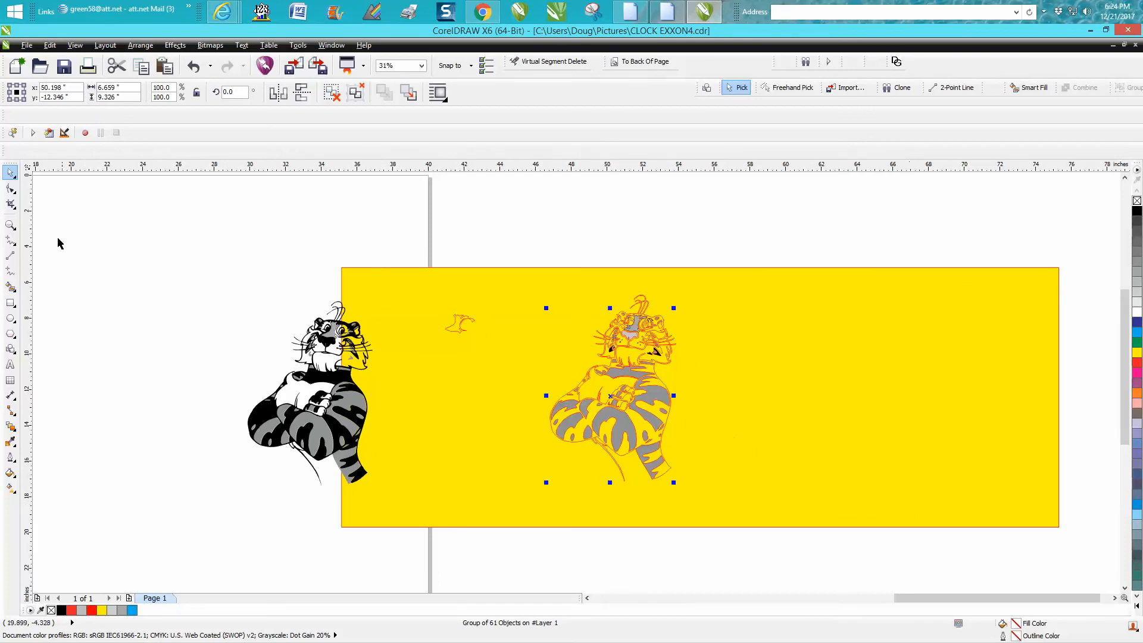
# - Smart-fill the middle tiger's outline areas around the head with black and no outline
pyautogui.click(10, 225)
pyautogui.moveTo(541, 275); pyautogui.dragTo(717, 383)
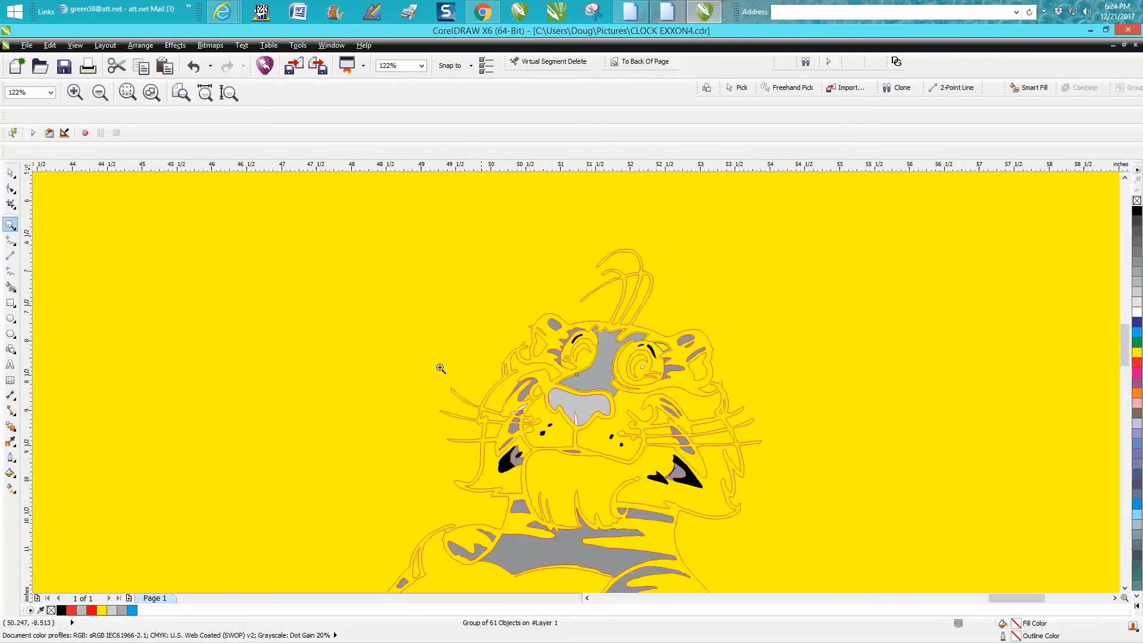
pyautogui.click(10, 287)
pyautogui.click(132, 94)
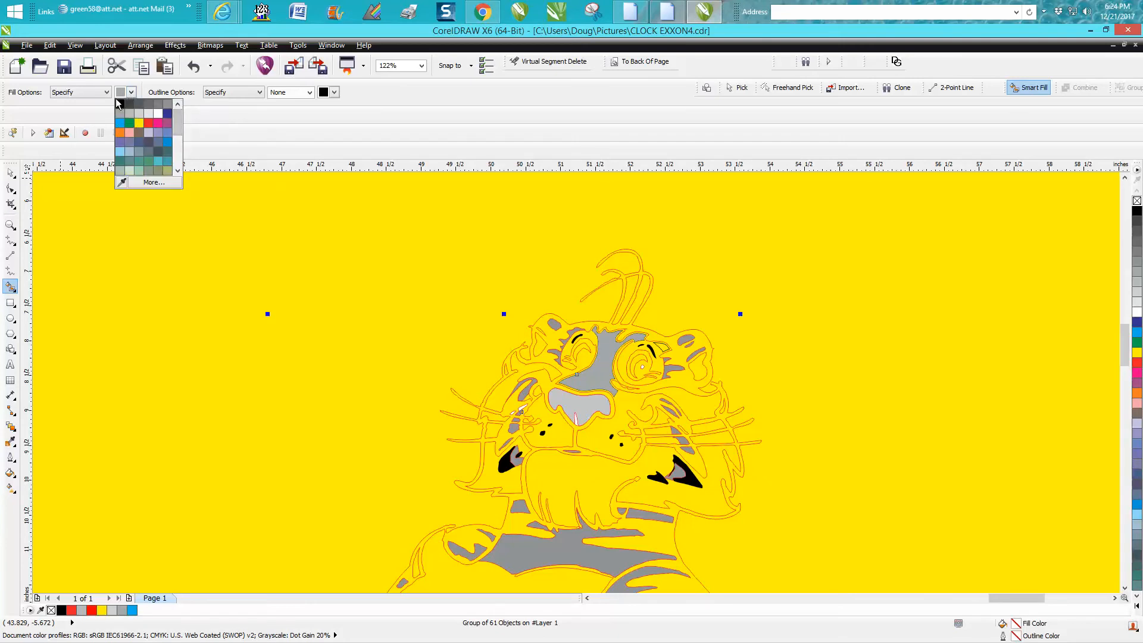
pyautogui.click(120, 104)
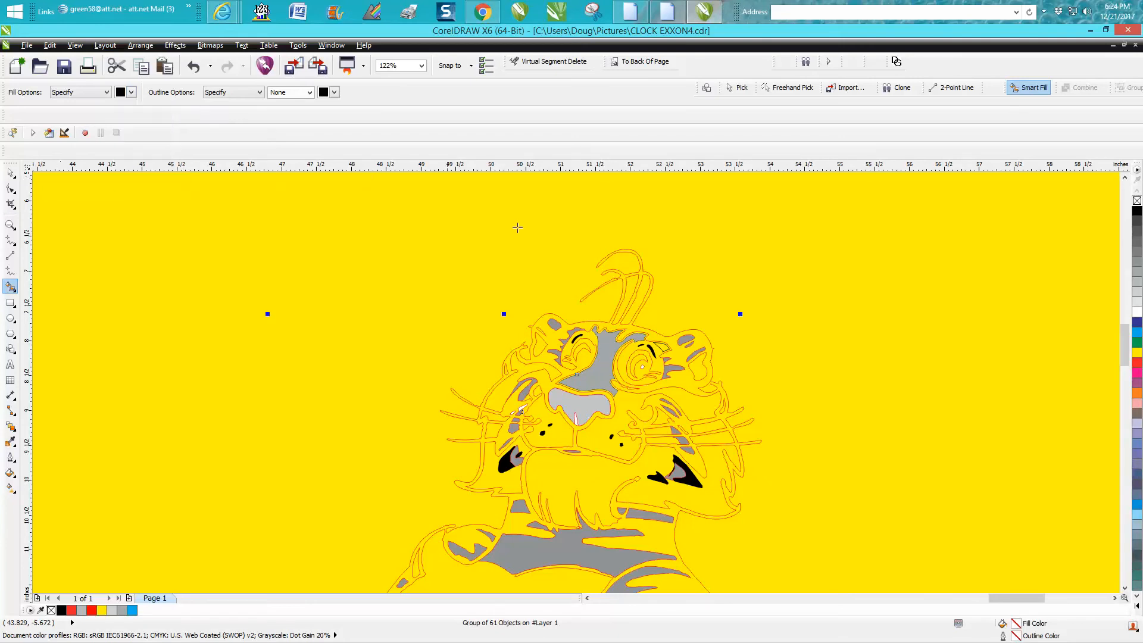
pyautogui.click(700, 340)
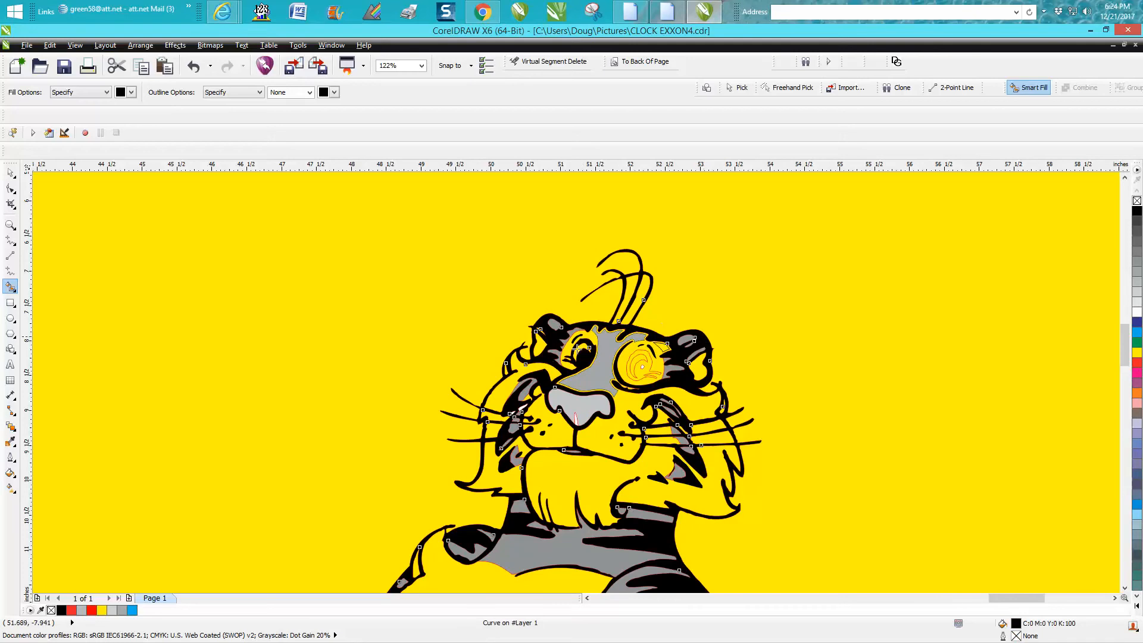
# - Smart-fill the iris outline area of the middle tiger's right-hand eye with black and no outline
pyautogui.click(650, 361)
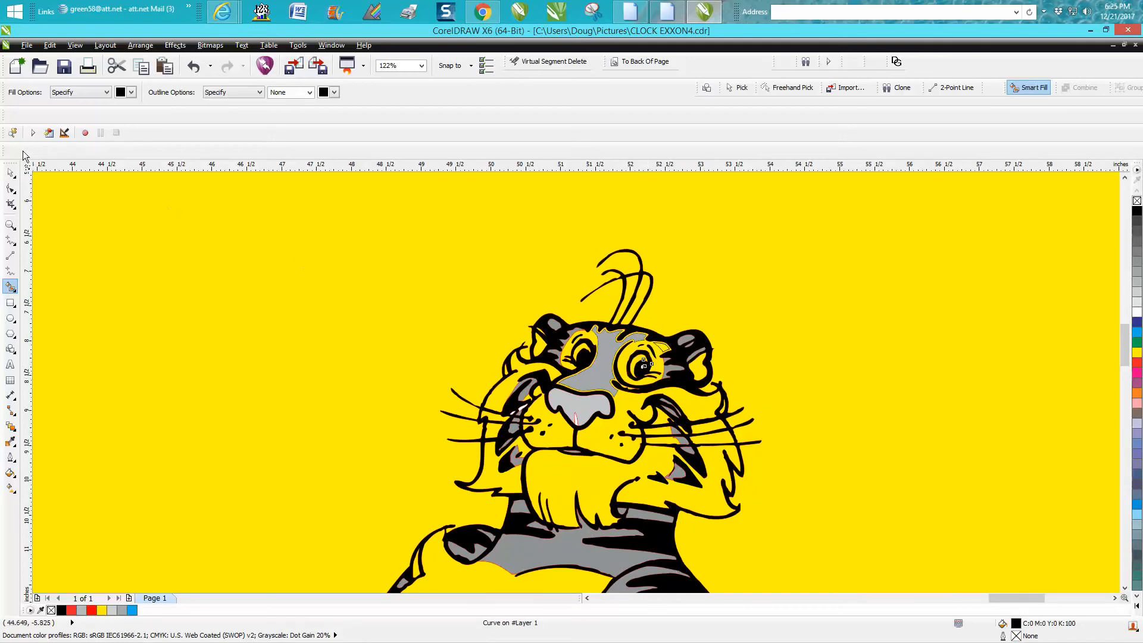
pyautogui.click(11, 173)
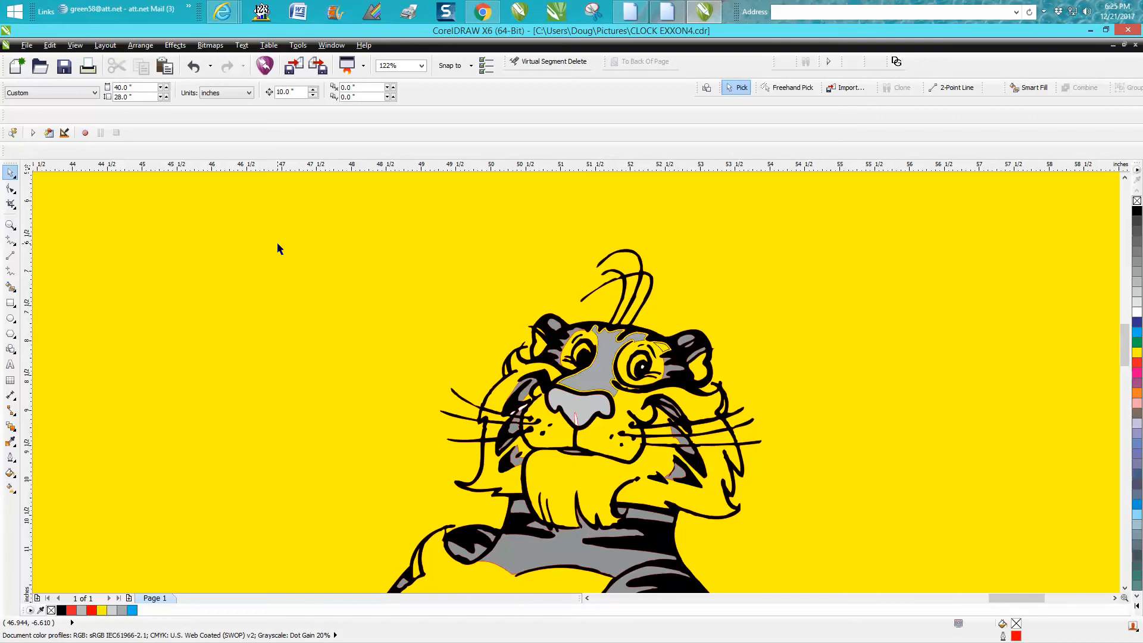
pyautogui.moveTo(553, 363); pyautogui.dragTo(602, 399)
pyautogui.click(193, 66)
# - Delete the leftover forehead contour curve between the two tigers
pyautogui.scroll(-3, 558, 266)
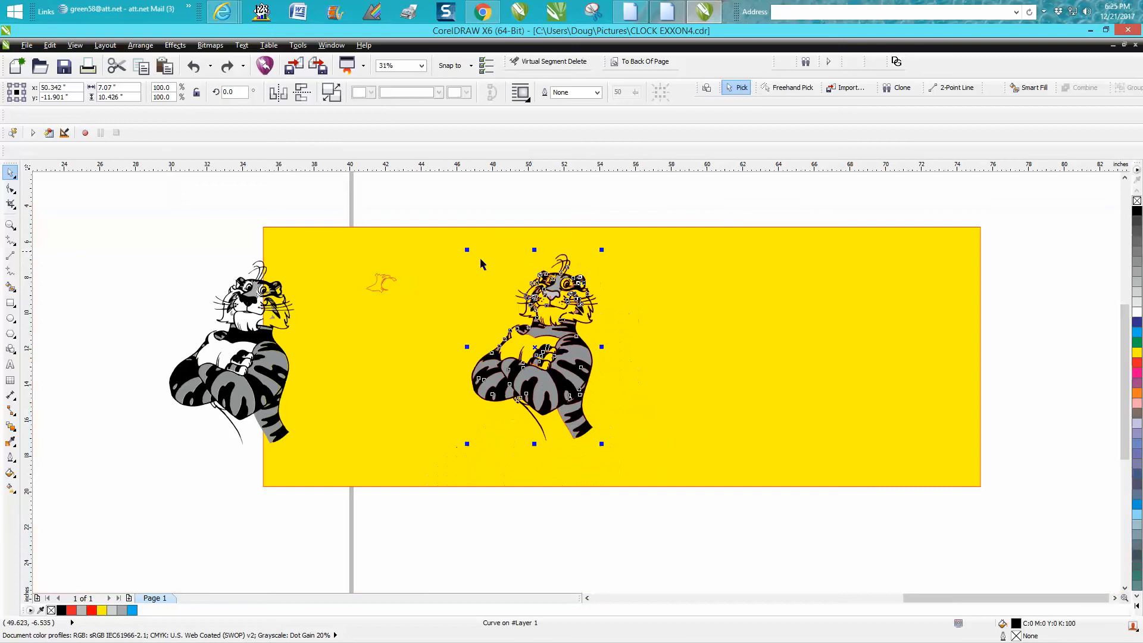
pyautogui.moveTo(352, 252); pyautogui.dragTo(421, 315)
pyautogui.press('Delete')
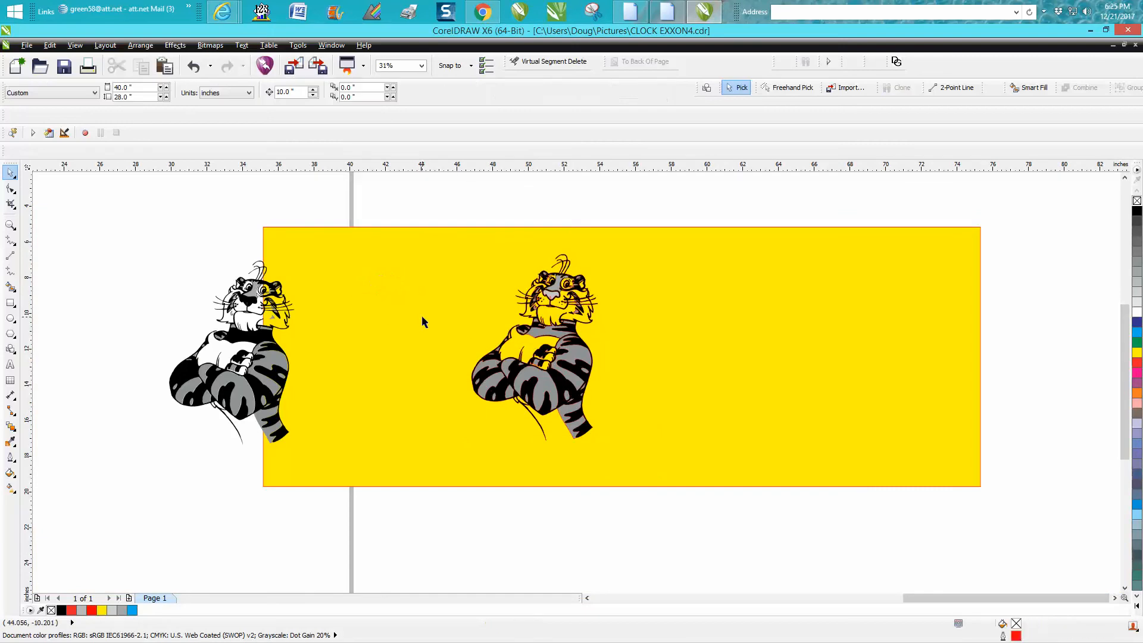
# - Remove the outline from all objects of the tiger on the yellow rectangle, keeping their fills
pyautogui.moveTo(436, 230); pyautogui.dragTo(665, 470)
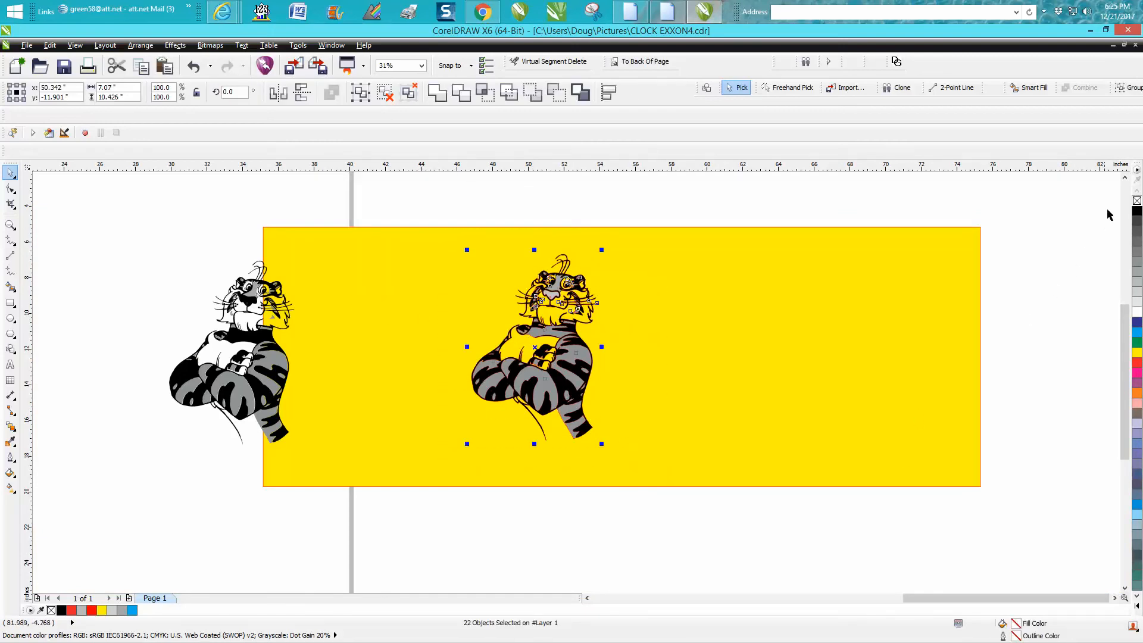
pyautogui.click(1136, 202)
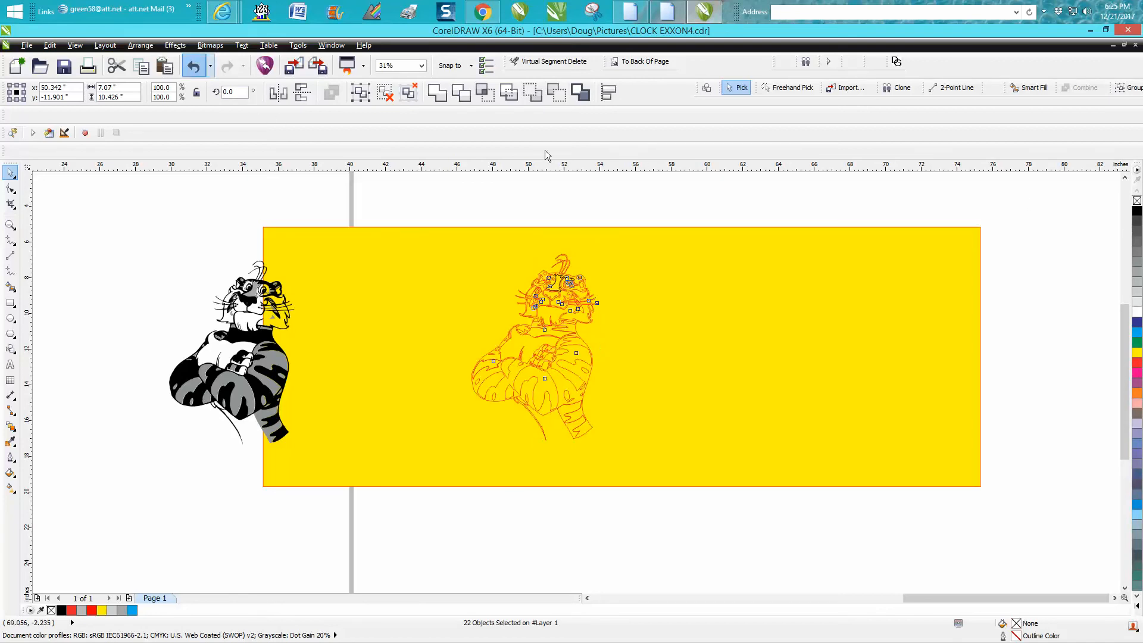
pyautogui.click(193, 66)
pyautogui.rightClick(1137, 203)
pyautogui.click(11, 224)
pyautogui.moveTo(455, 234); pyautogui.dragTo(696, 470)
pyautogui.click(11, 173)
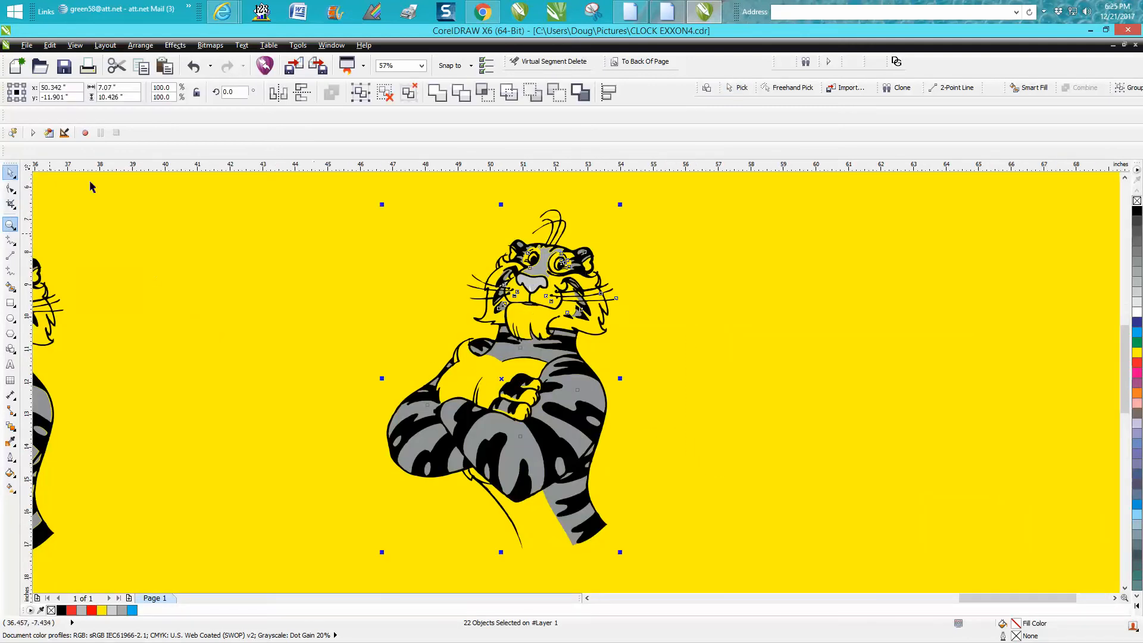
pyautogui.click(444, 310)
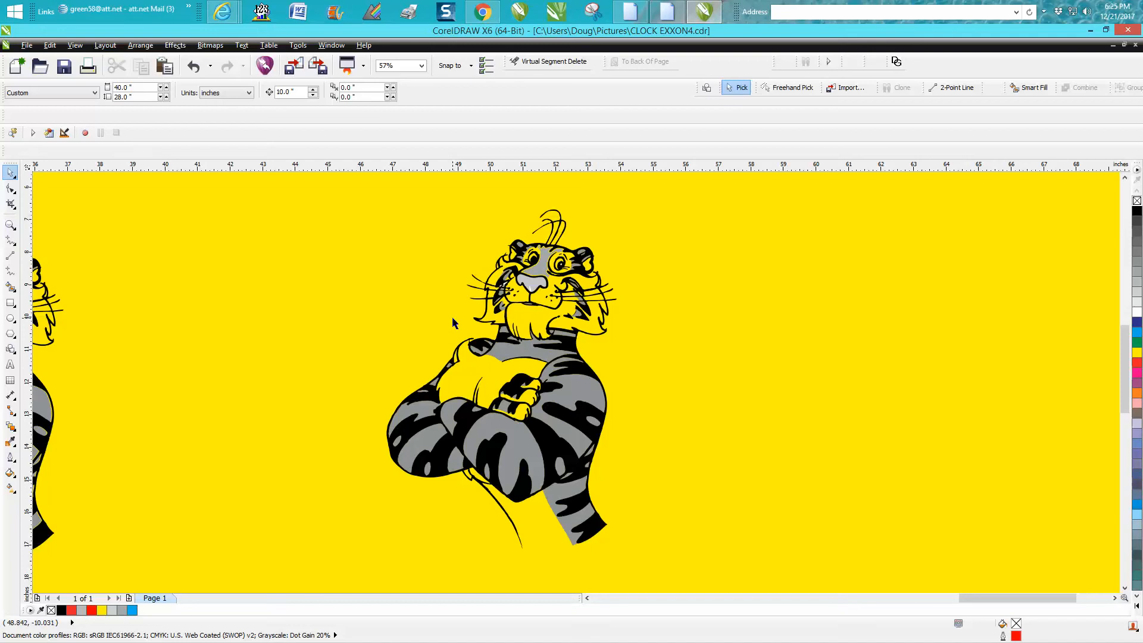
# - Move the original tiger group off the yellow rectangle onto the white area beside its left edge
pyautogui.scroll(-2, 452, 316)
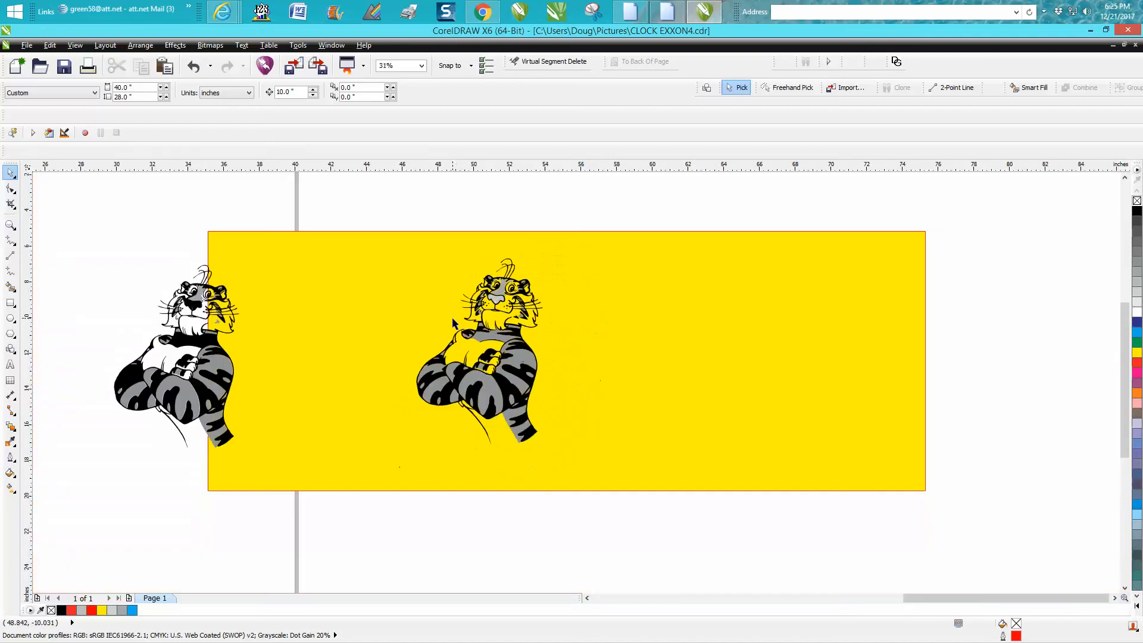
pyautogui.click(177, 368)
pyautogui.moveTo(177, 368); pyautogui.dragTo(132, 351)
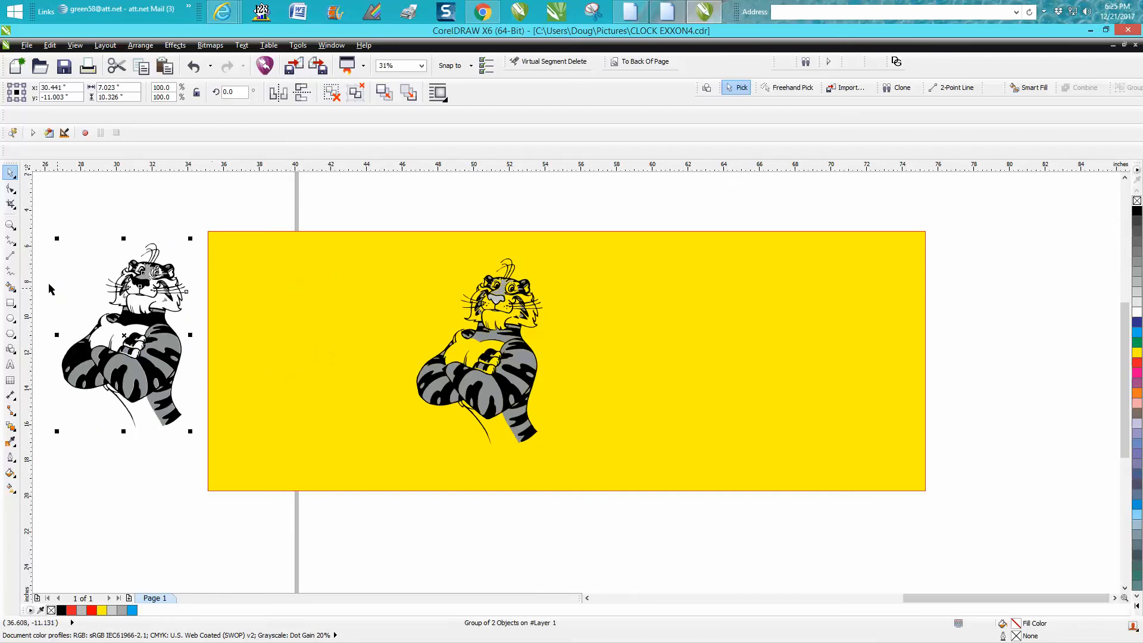
# - Draw a square about 11.77 inches wide beside the recoloured tiger and centre it on the page
pyautogui.click(11, 303)
pyautogui.moveTo(586, 251); pyautogui.dragTo(637, 460)
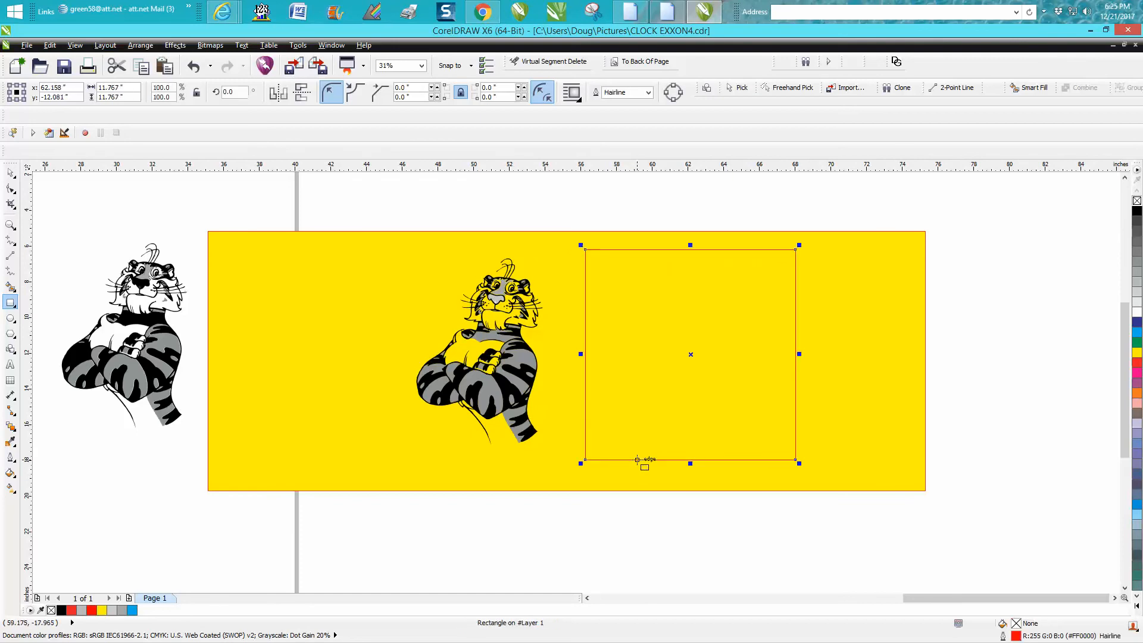
pyautogui.scroll(-2, 634, 457)
pyautogui.press('p')
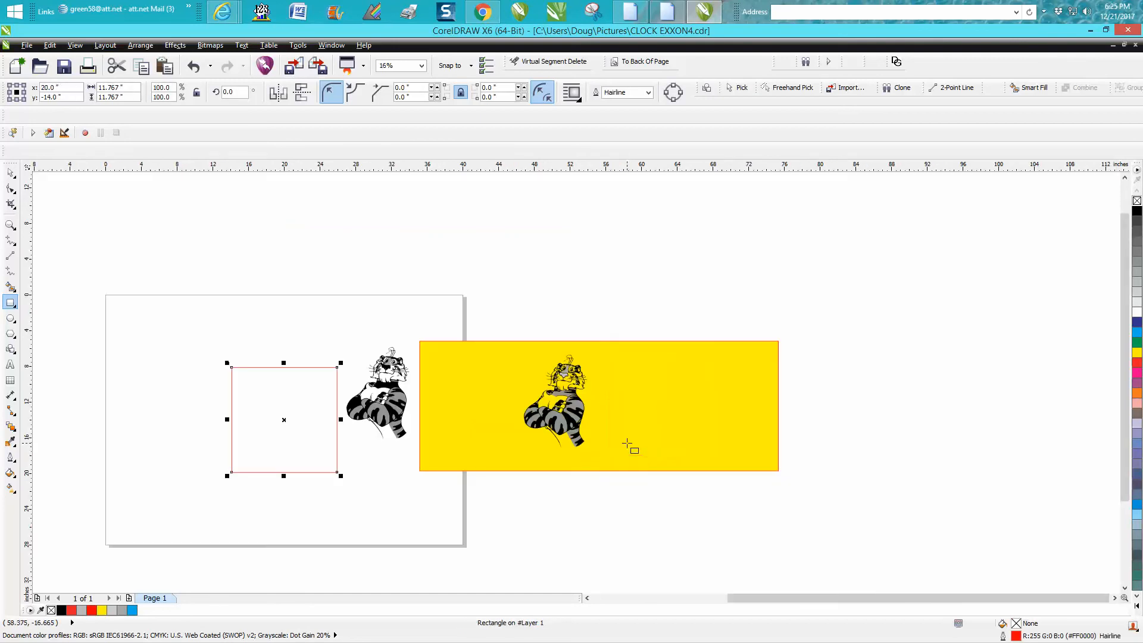
# - Group all the objects of the recoloured tiger and centre the group on the page inside the square
pyautogui.click(10, 173)
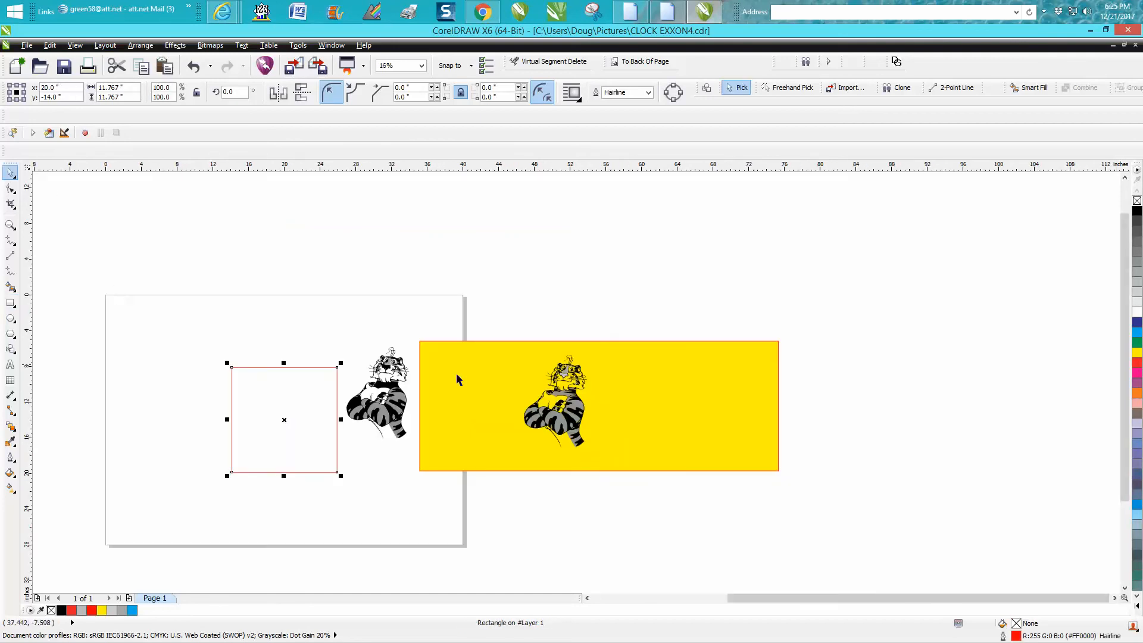
pyautogui.click(569, 426)
pyautogui.moveTo(511, 336); pyautogui.dragTo(609, 489)
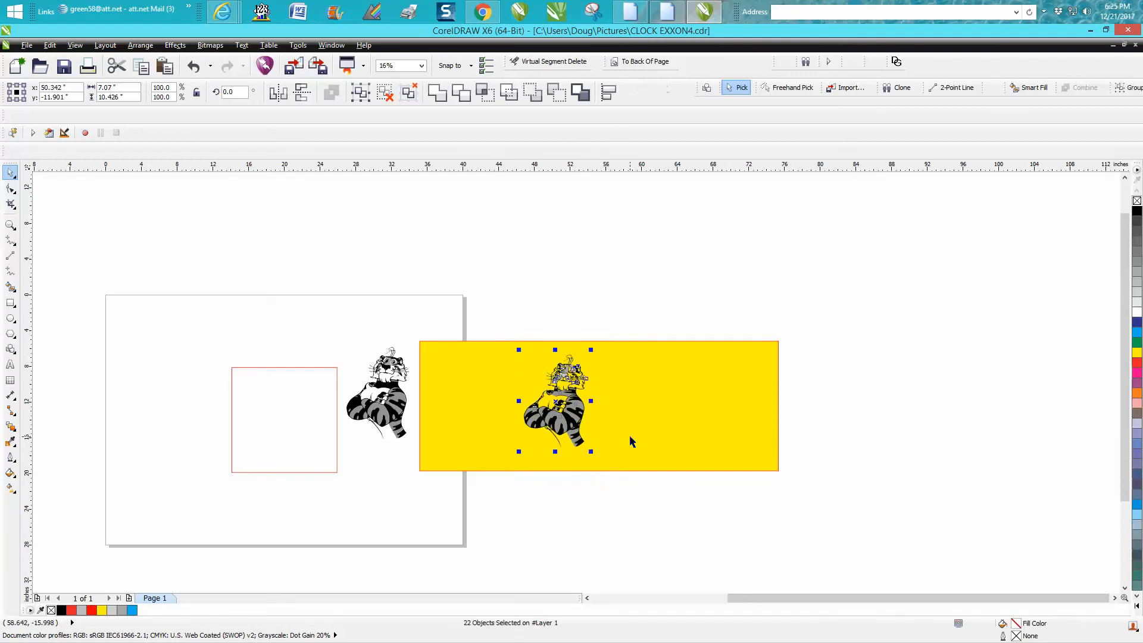
pyautogui.hotkey('ctrl', 'g')
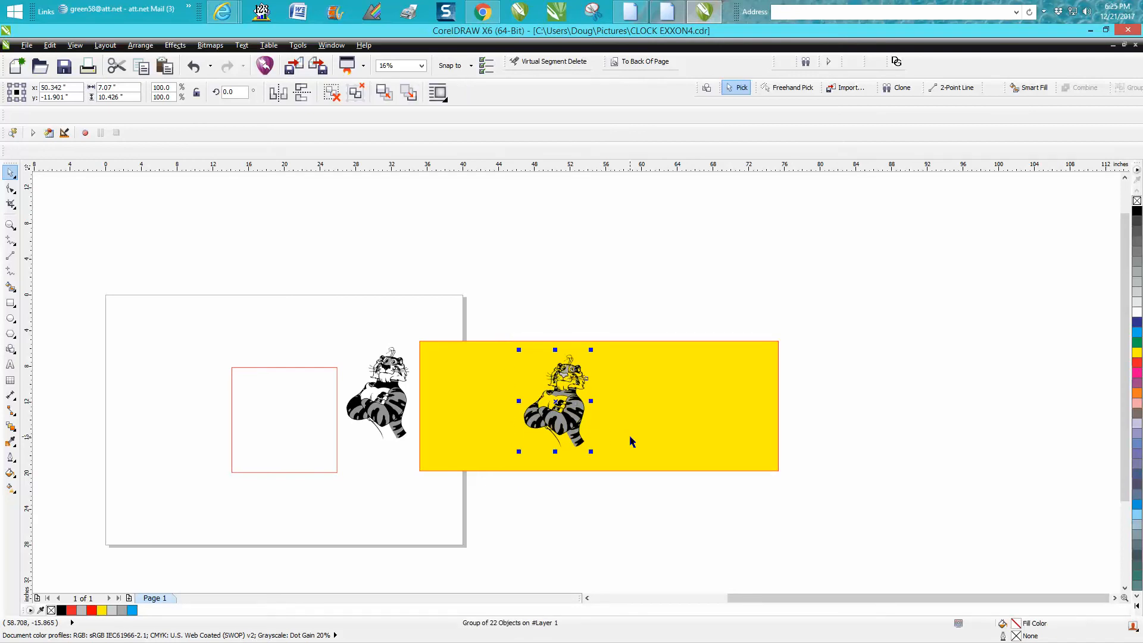
pyautogui.press('p')
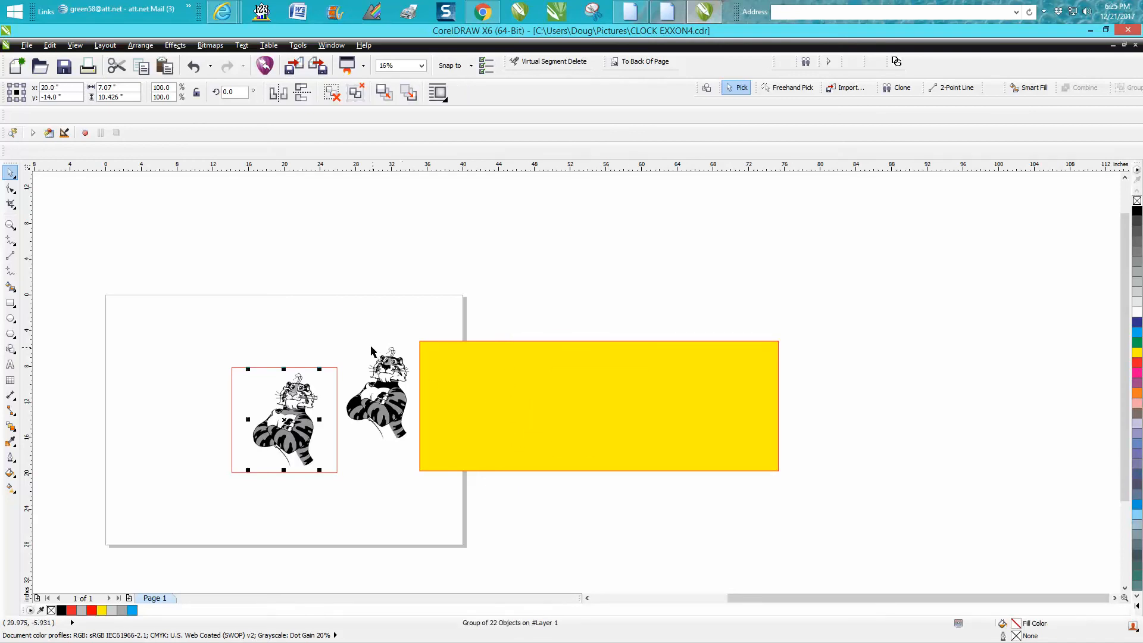
# - Move the original tiger group off the page, to the upper edge of the yellow rectangle
pyautogui.moveTo(339, 331); pyautogui.dragTo(513, 479)
pyautogui.moveTo(378, 393); pyautogui.dragTo(581, 297)
pyautogui.click(10, 225)
pyautogui.moveTo(137, 329); pyautogui.dragTo(434, 514)
pyautogui.click(10, 173)
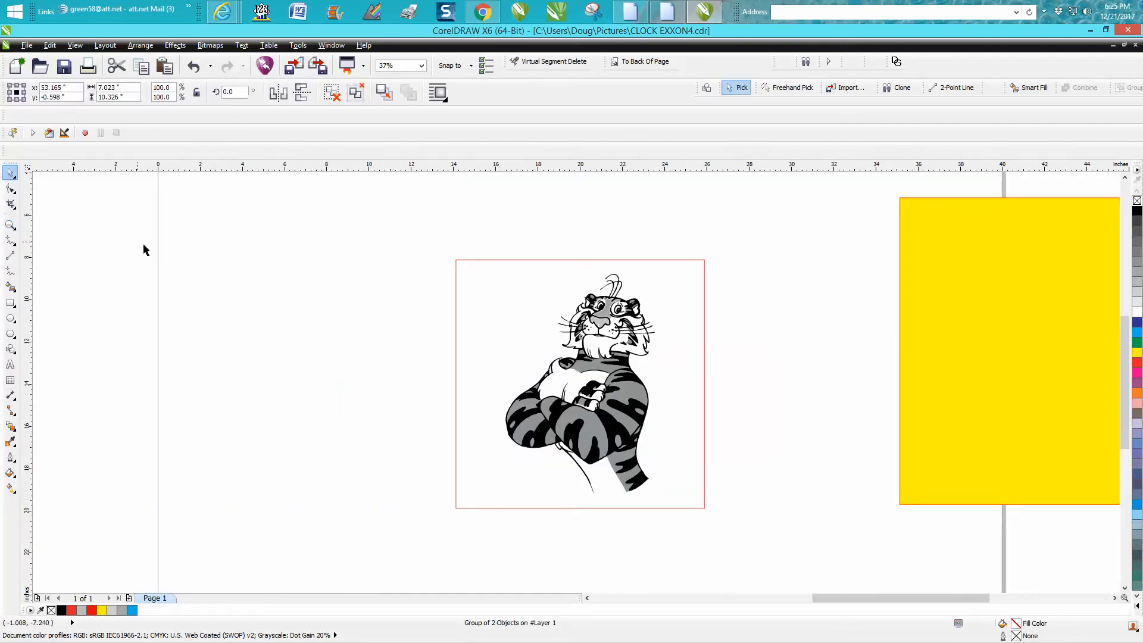
pyautogui.click(387, 346)
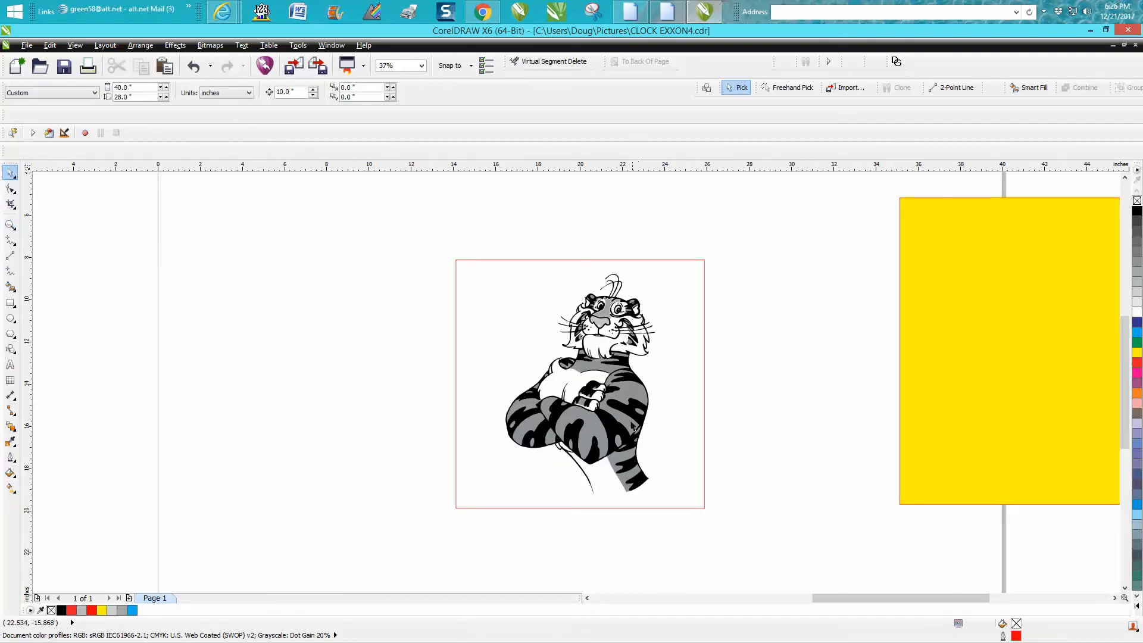
# - Delete the round Exxon Mobil clock design lying off the page's left side
pyautogui.click(10, 225)
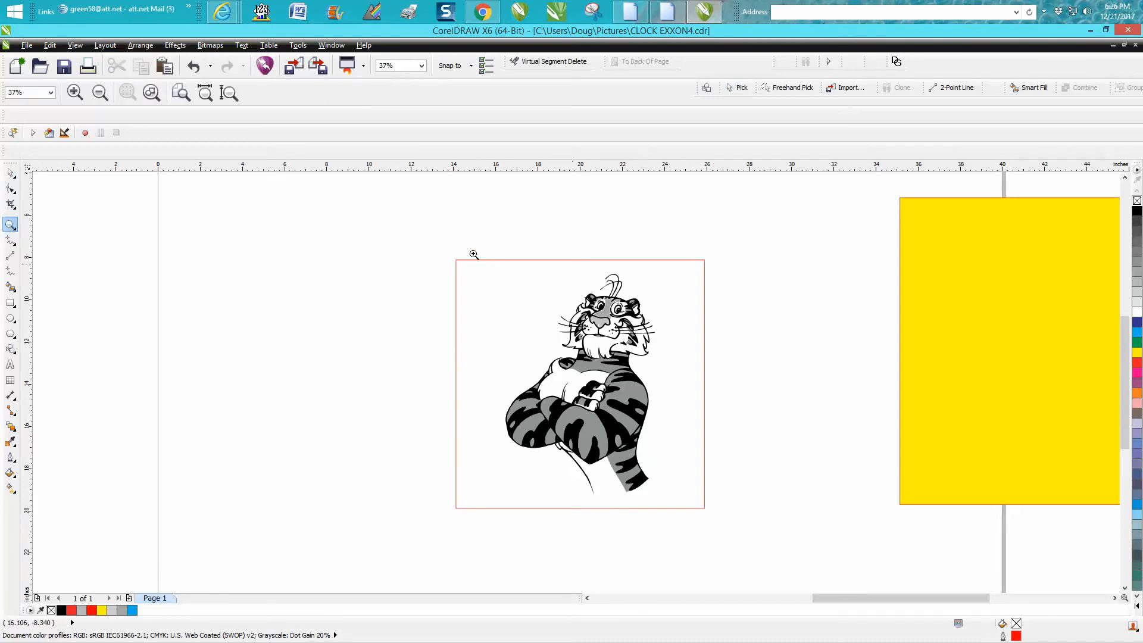
pyautogui.moveTo(433, 252); pyautogui.dragTo(774, 543)
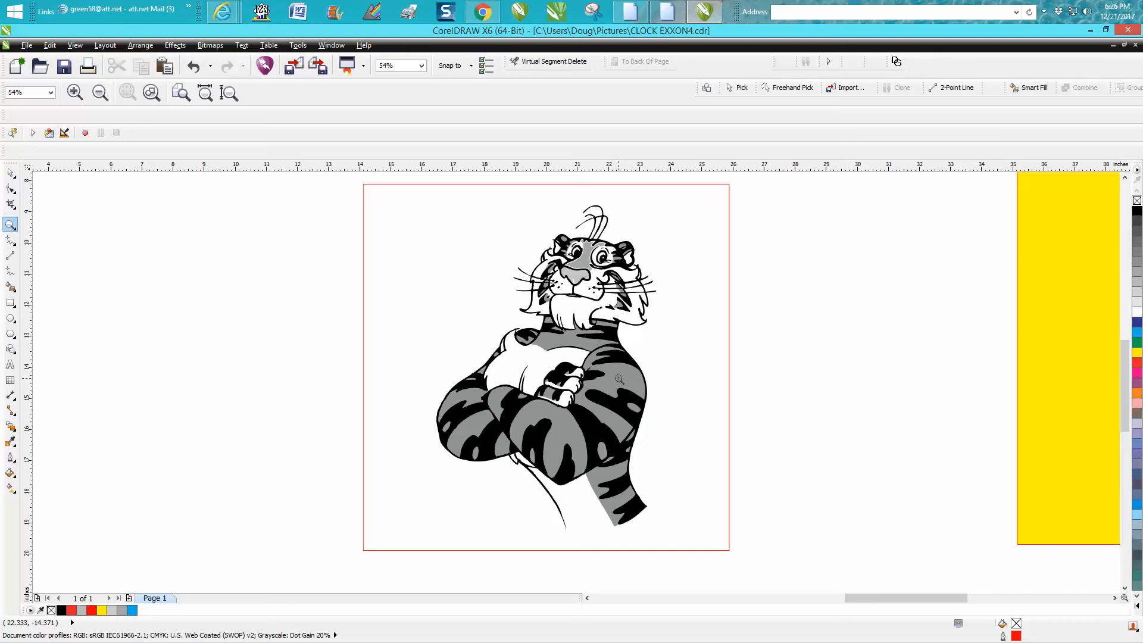
pyautogui.rightClick(619, 379)
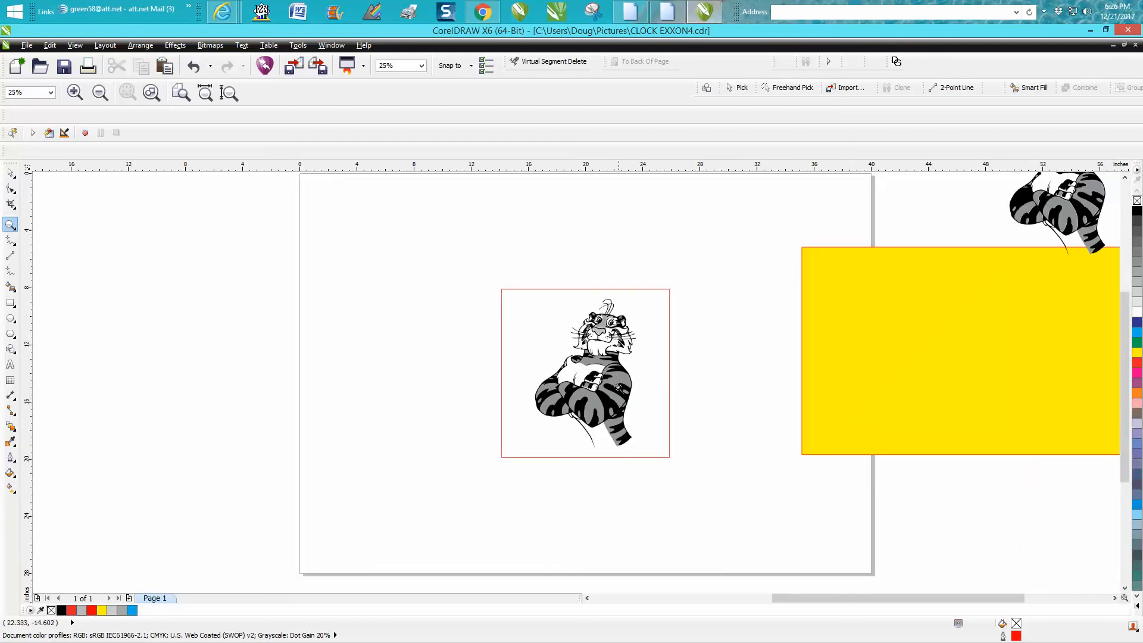
pyautogui.click(11, 173)
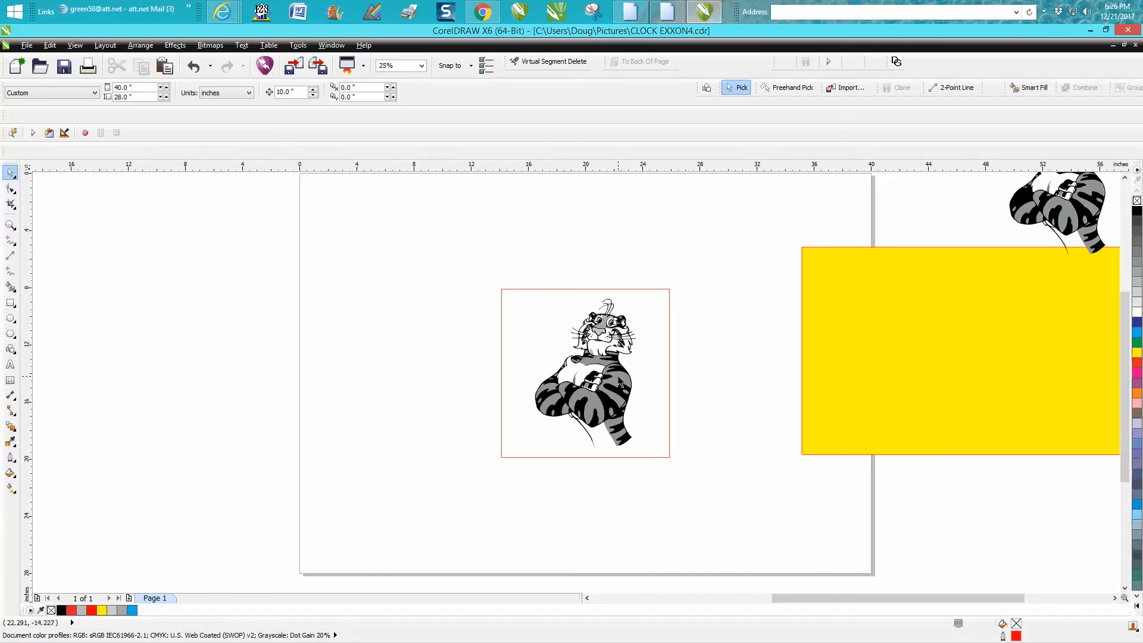
pyautogui.scroll(-1, 662, 405)
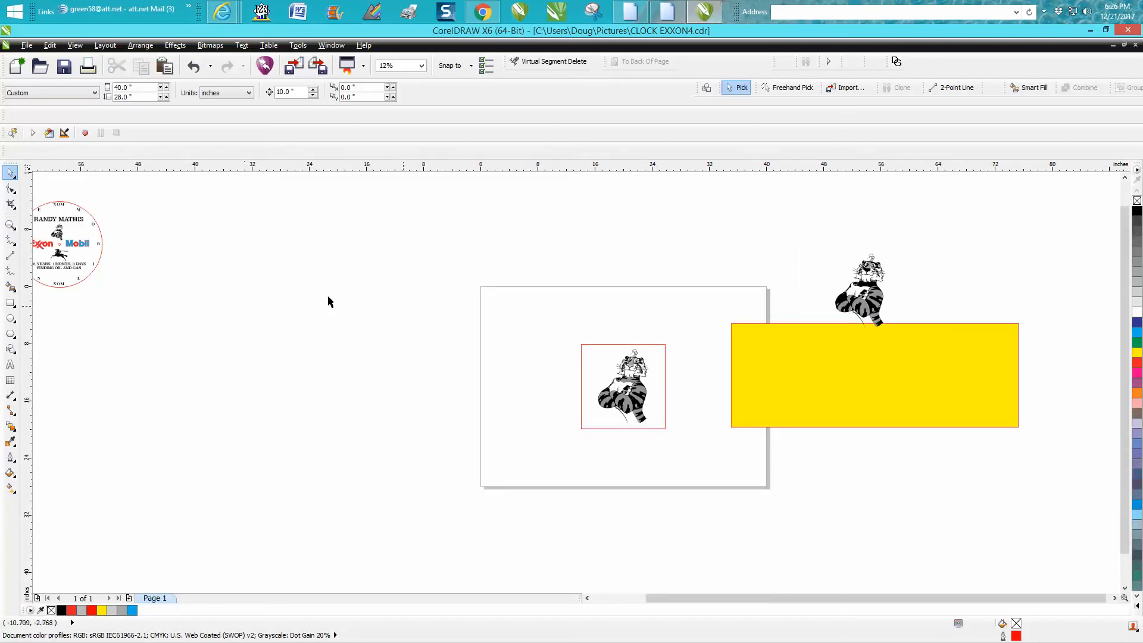
pyautogui.scroll(-1, 218, 255)
pyautogui.moveTo(156, 278); pyautogui.dragTo(180, 287)
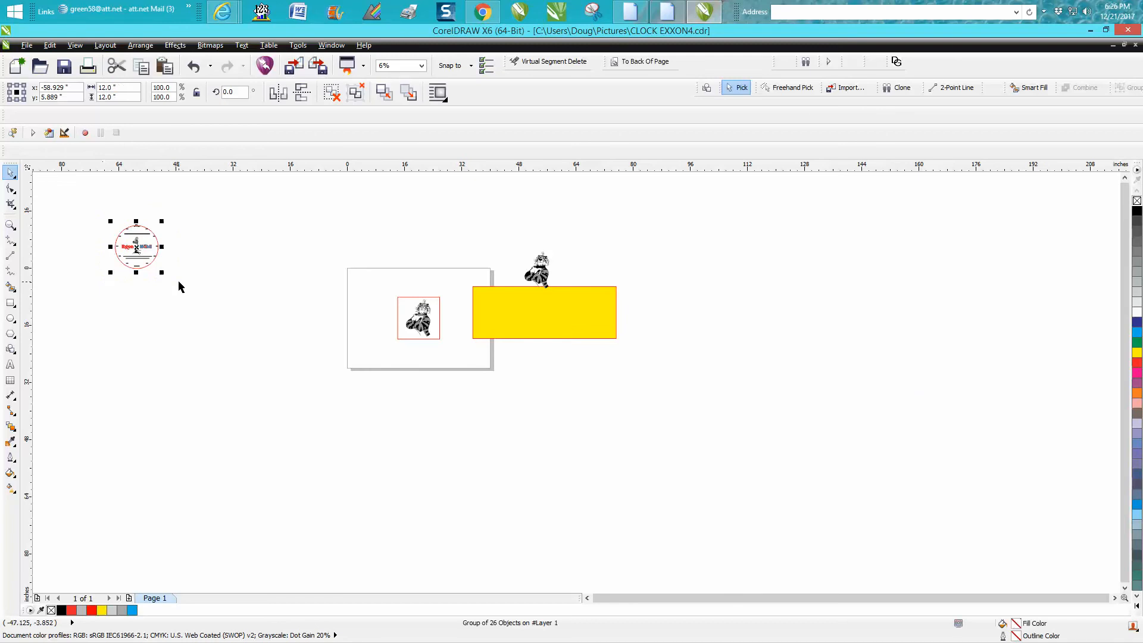
pyautogui.press('Delete')
# - Select the square together with the tiger and move them roughly into the page's upper-left corner
pyautogui.moveTo(387, 295); pyautogui.dragTo(462, 360)
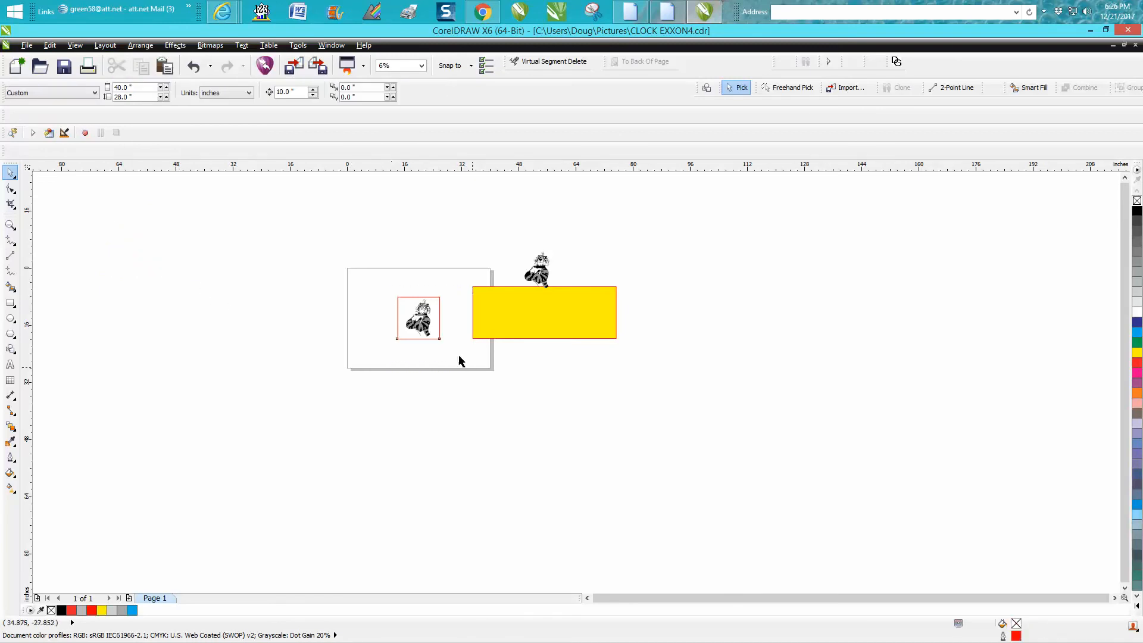
pyautogui.moveTo(399, 299); pyautogui.dragTo(347, 269)
pyautogui.click(10, 224)
pyautogui.moveTo(431, 323); pyautogui.dragTo(452, 338)
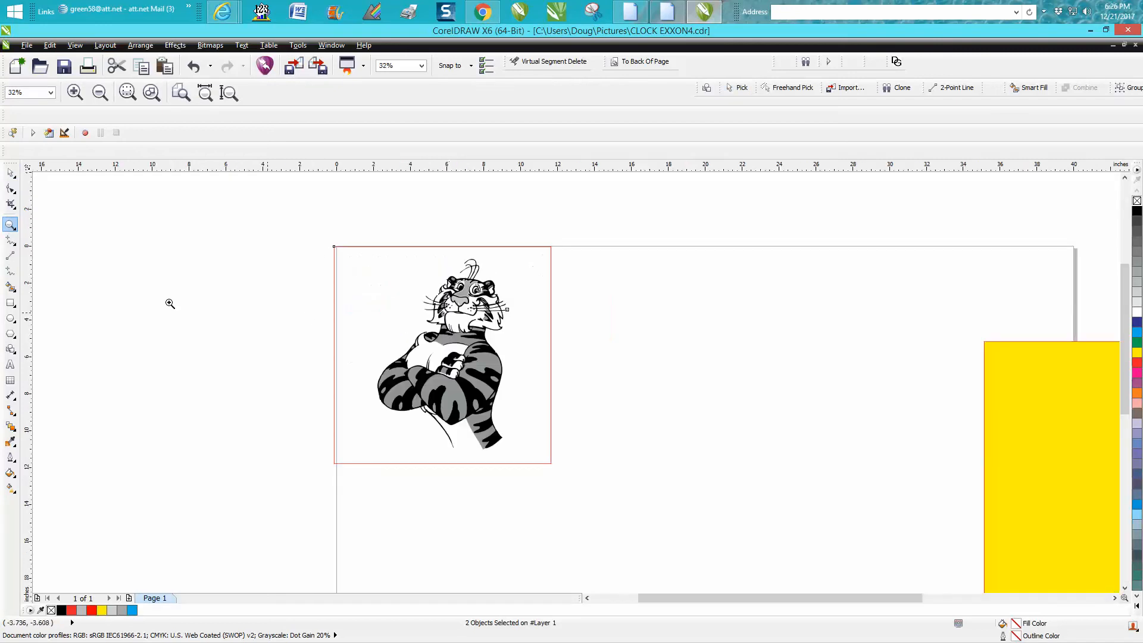
pyautogui.click(10, 173)
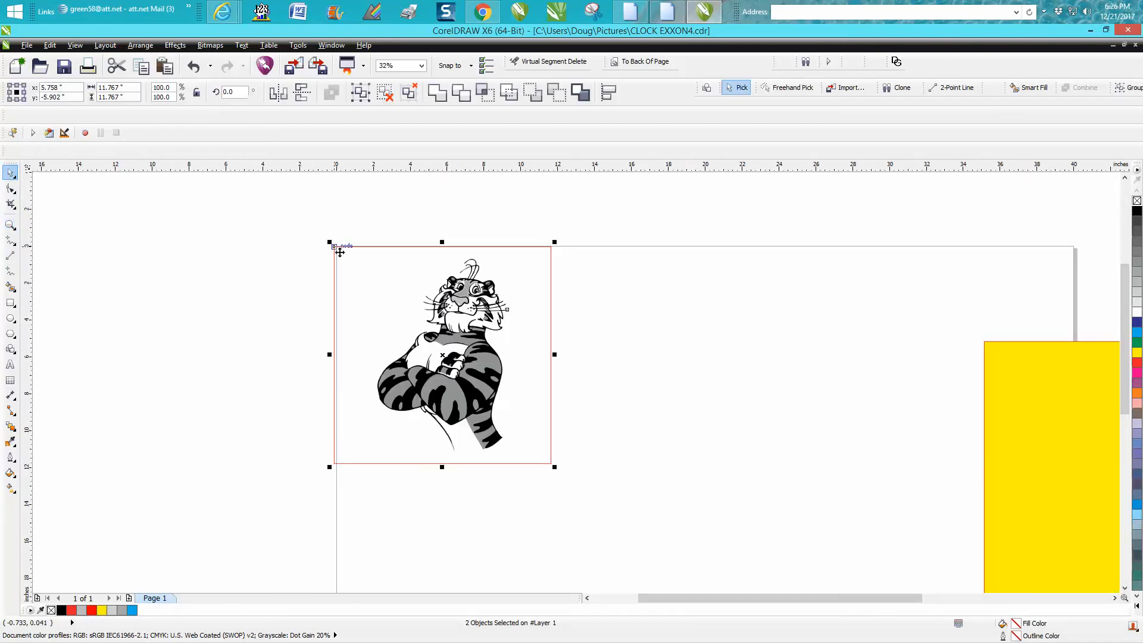
pyautogui.moveTo(340, 249)
pyautogui.mouseDown()
pyautogui.moveTo(367, 276)
pyautogui.moveTo(336, 246)
pyautogui.moveTo(349, 265)
pyautogui.mouseUp()
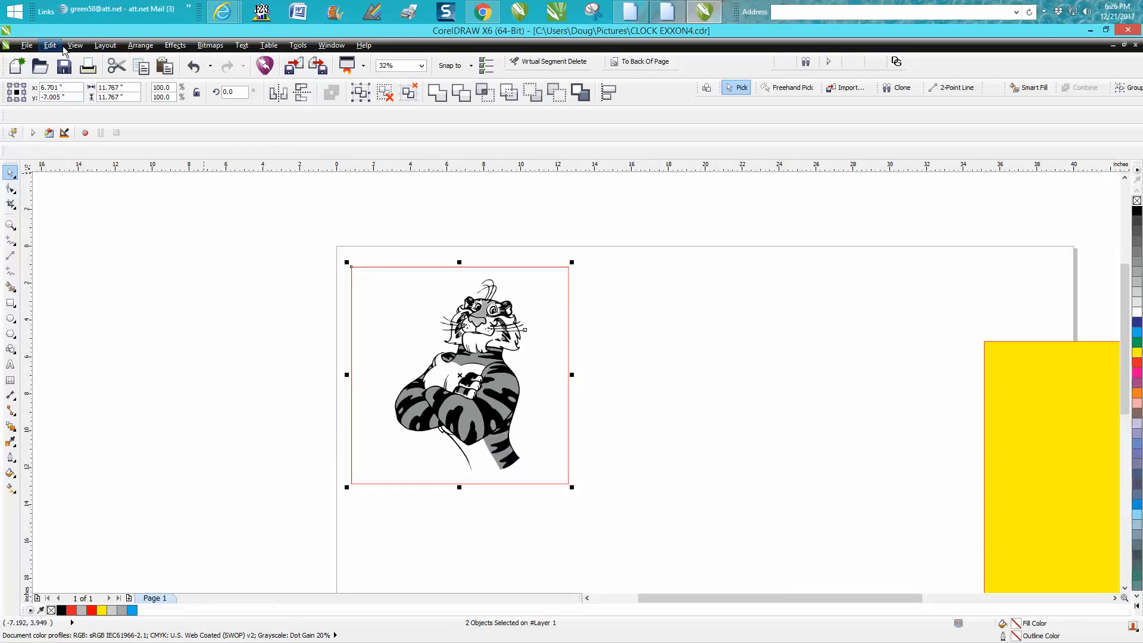
# - Turn on snapping to the page and align the square with its tiger exactly to the page's upper-left corner
pyautogui.click(75, 46)
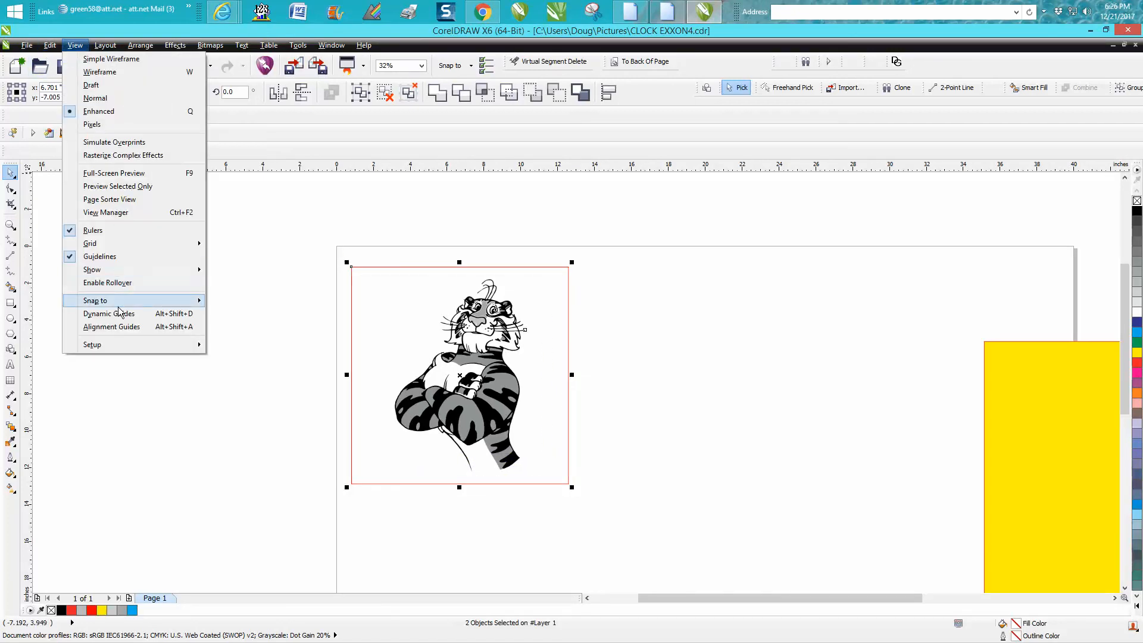
pyautogui.moveTo(120, 301)
pyautogui.click(268, 365)
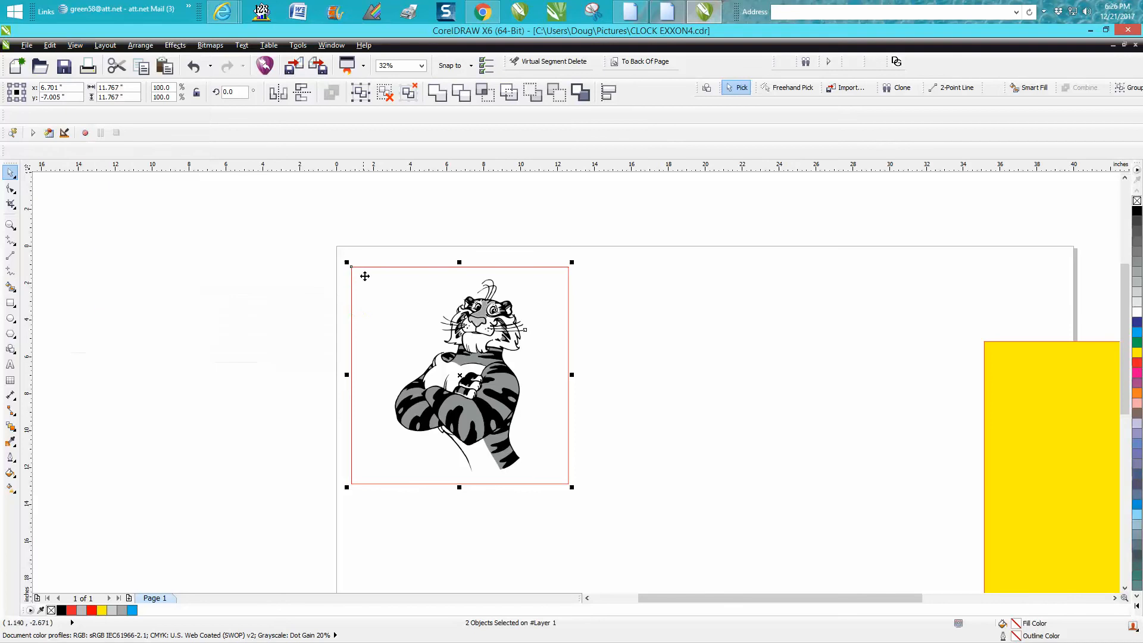
pyautogui.moveTo(351, 267); pyautogui.dragTo(337, 246)
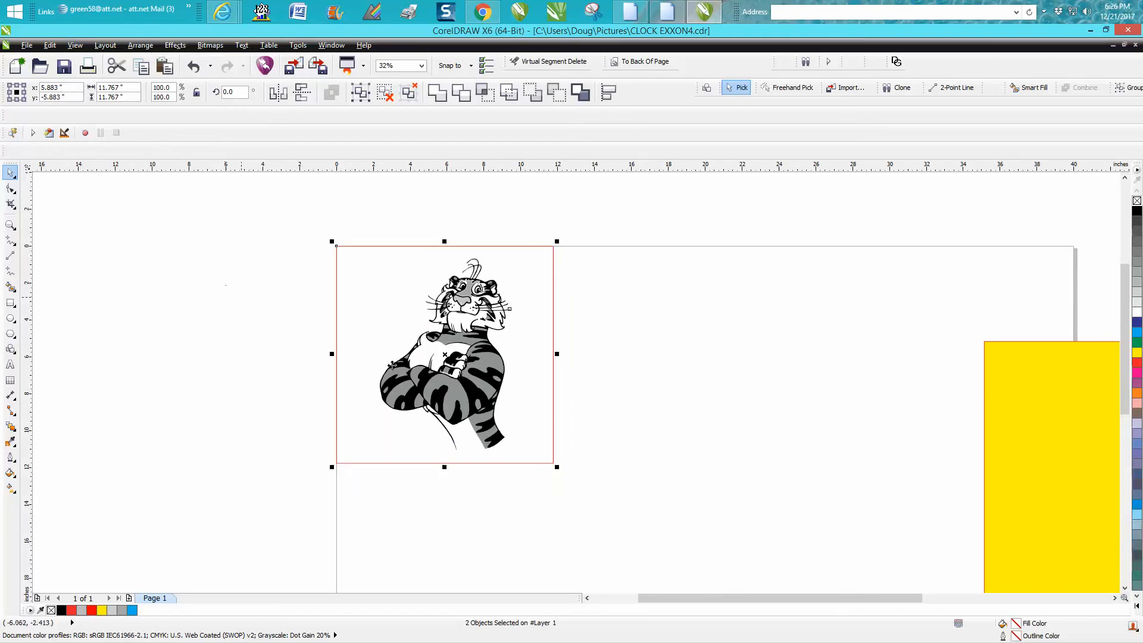
# - Ungroup the tiger inside the square
pyautogui.click(672, 387)
pyautogui.click(487, 358)
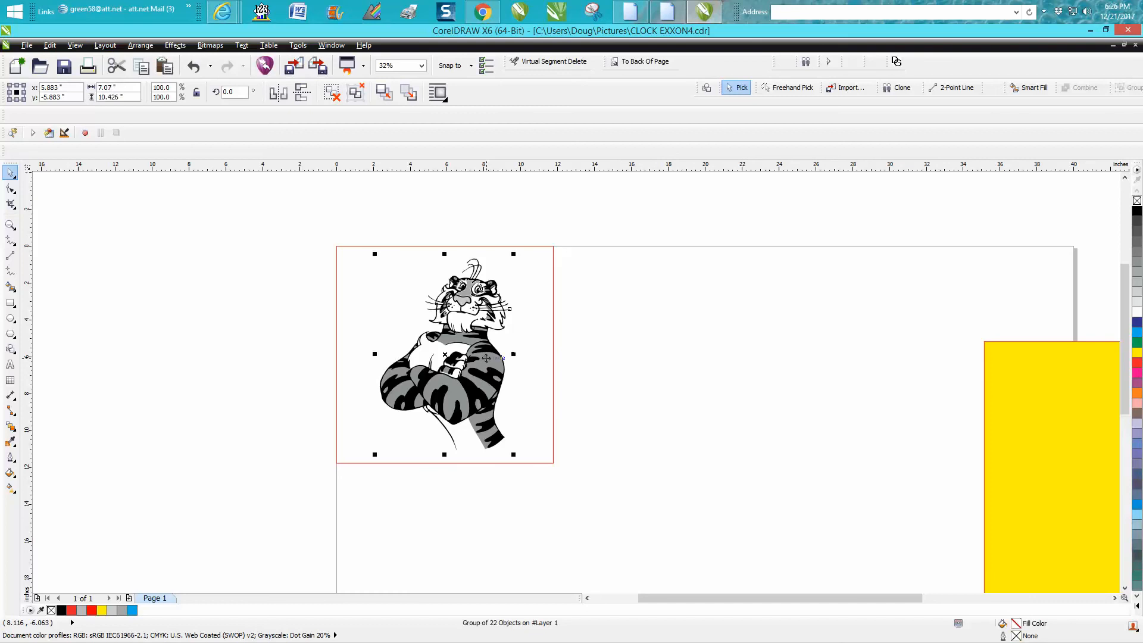
pyautogui.click(141, 45)
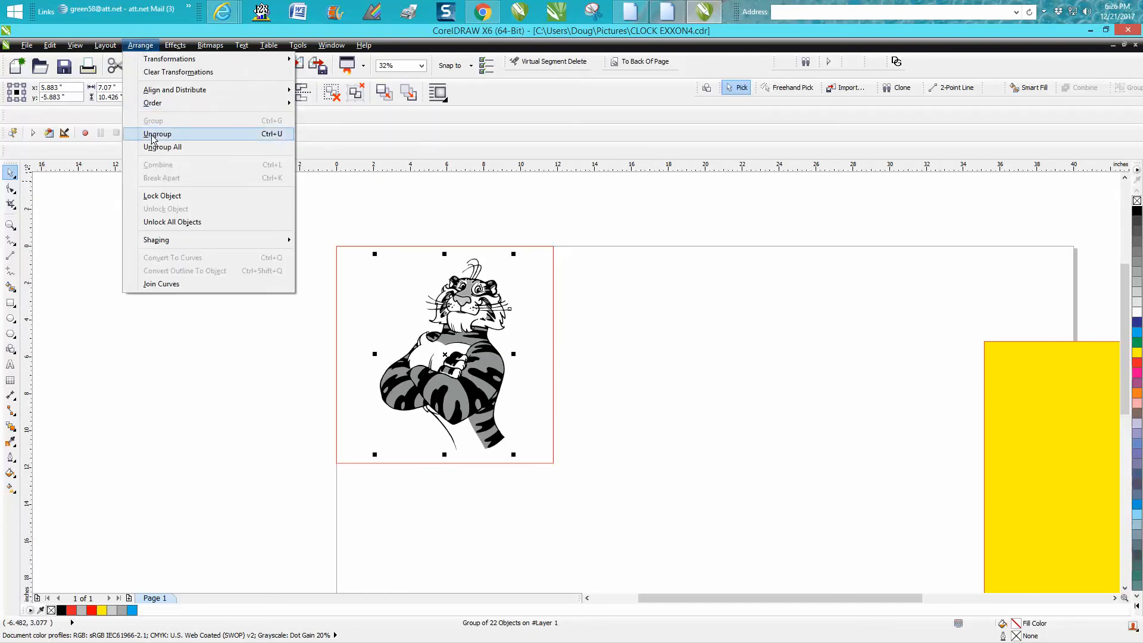
pyautogui.click(157, 134)
# - Send the red square to the back of the page and accept moving it to another layer
pyautogui.click(367, 326)
pyautogui.click(488, 368)
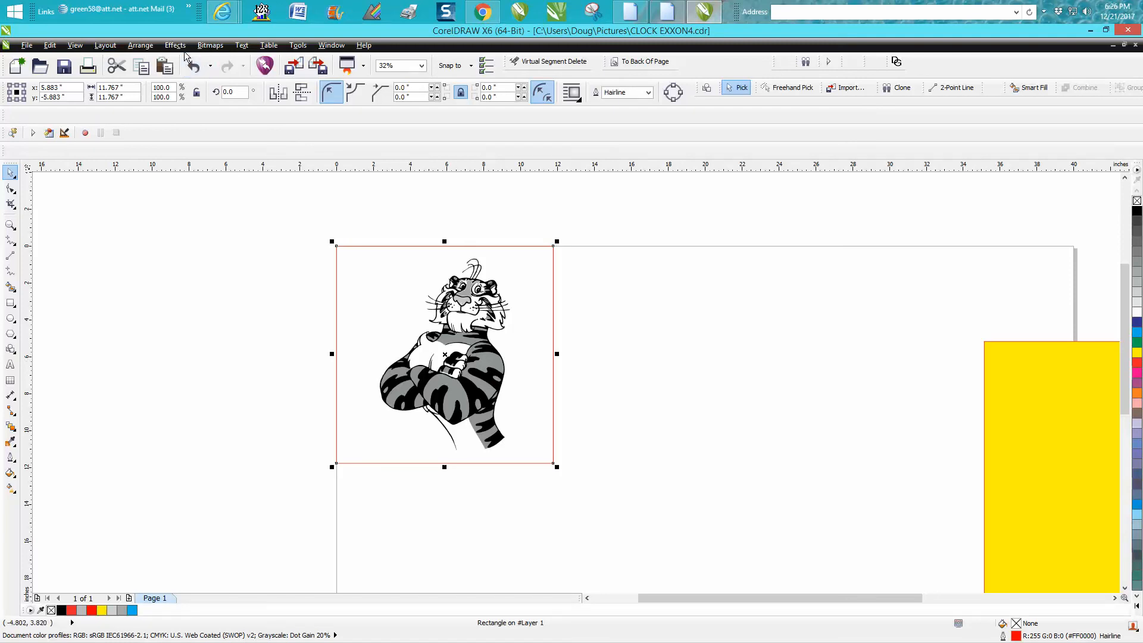
pyautogui.click(146, 47)
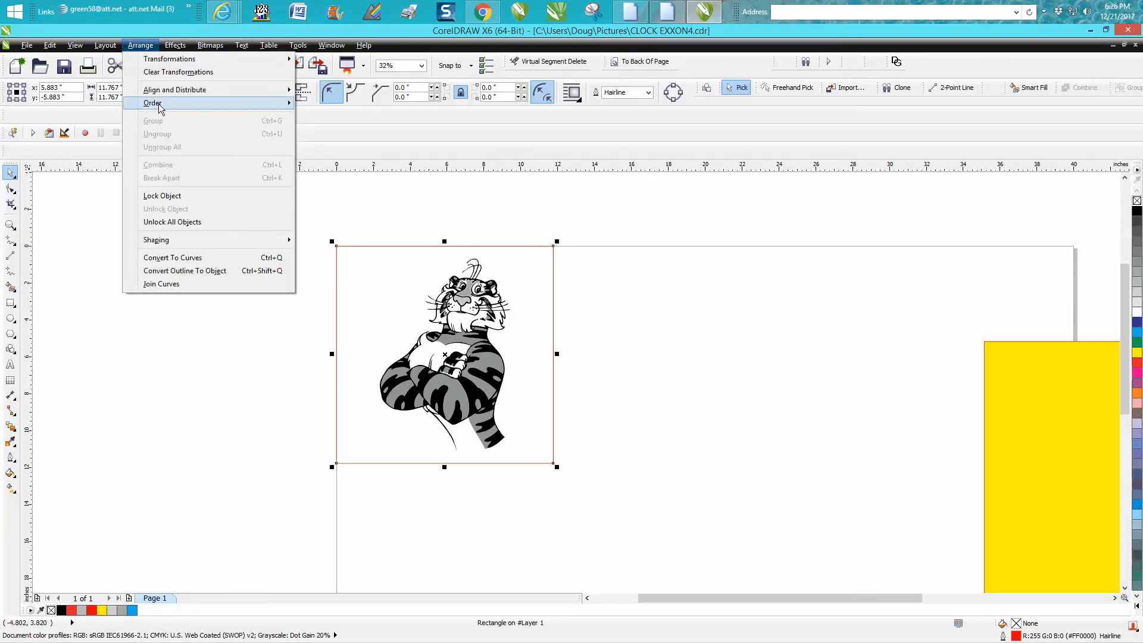
pyautogui.moveTo(160, 106)
pyautogui.click(357, 115)
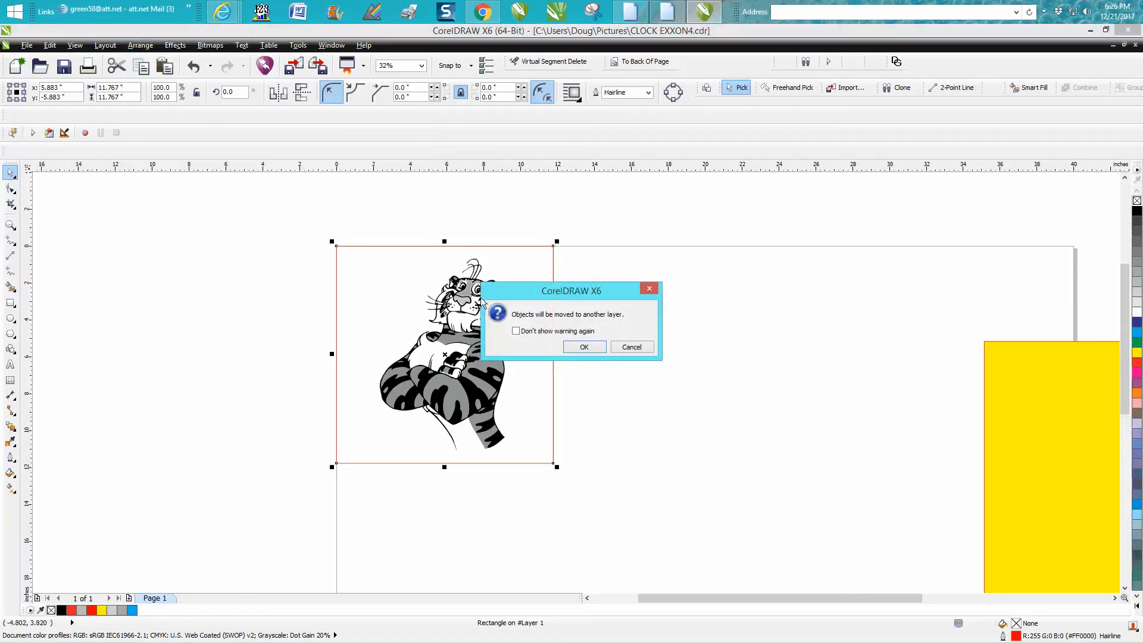
pyautogui.click(583, 348)
# - Move the grey shading group 10 inches left, and the red square with the black tiger pieces 20 inches left off the page
pyautogui.click(483, 362)
pyautogui.hotkey('shift', 'Left')
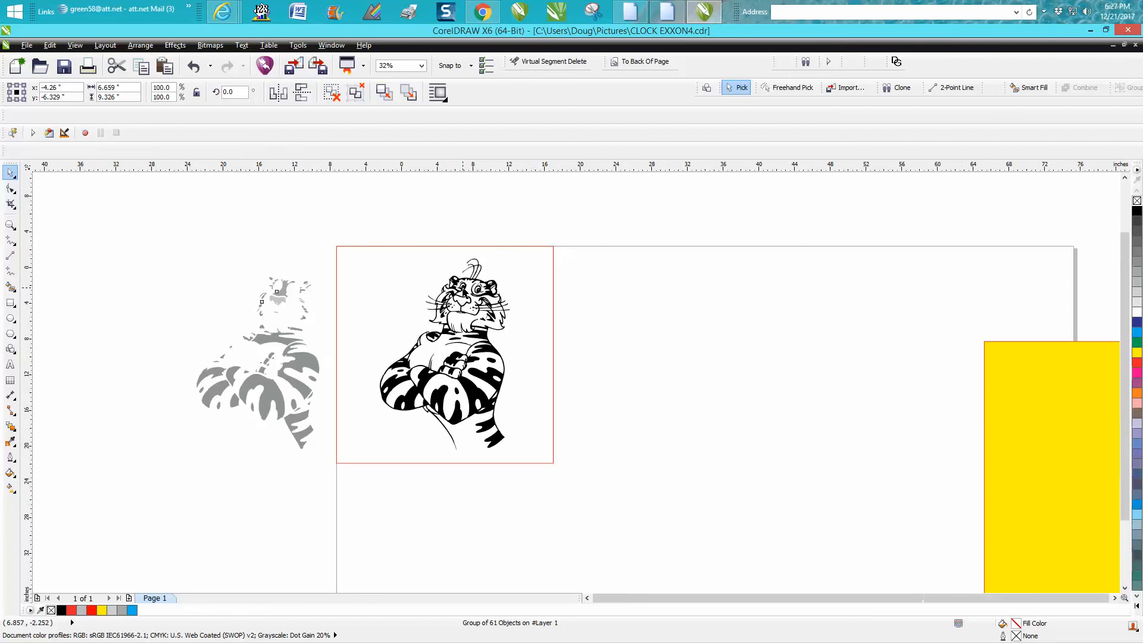
pyautogui.scroll(-2, 469, 287)
pyautogui.moveTo(400, 258); pyautogui.dragTo(515, 379)
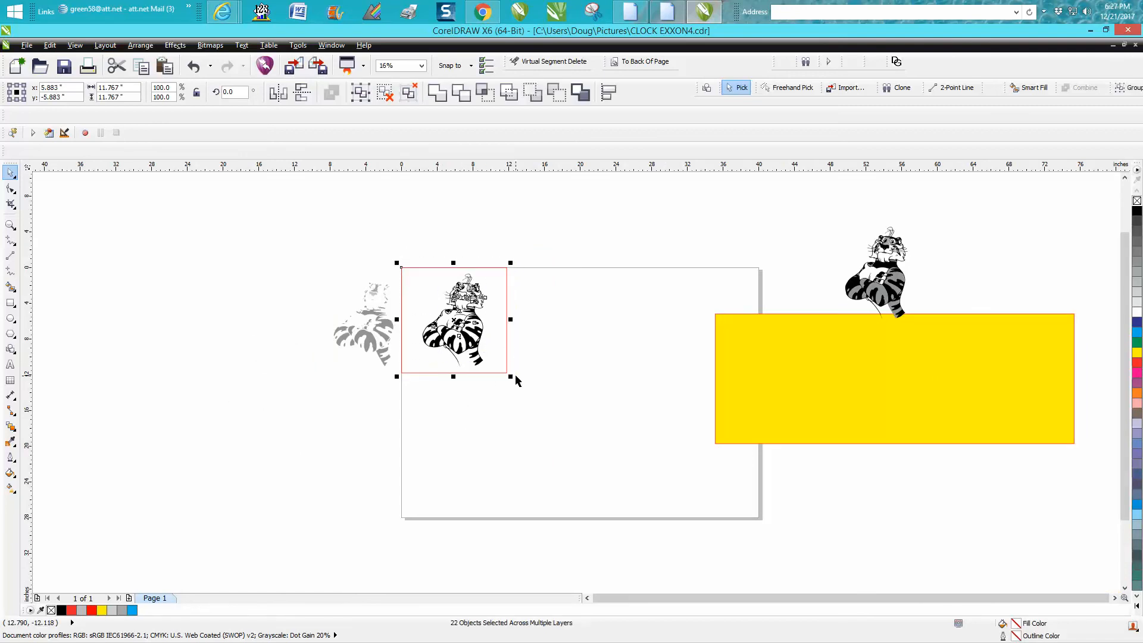
pyautogui.press('Left')
pyautogui.press('Left')
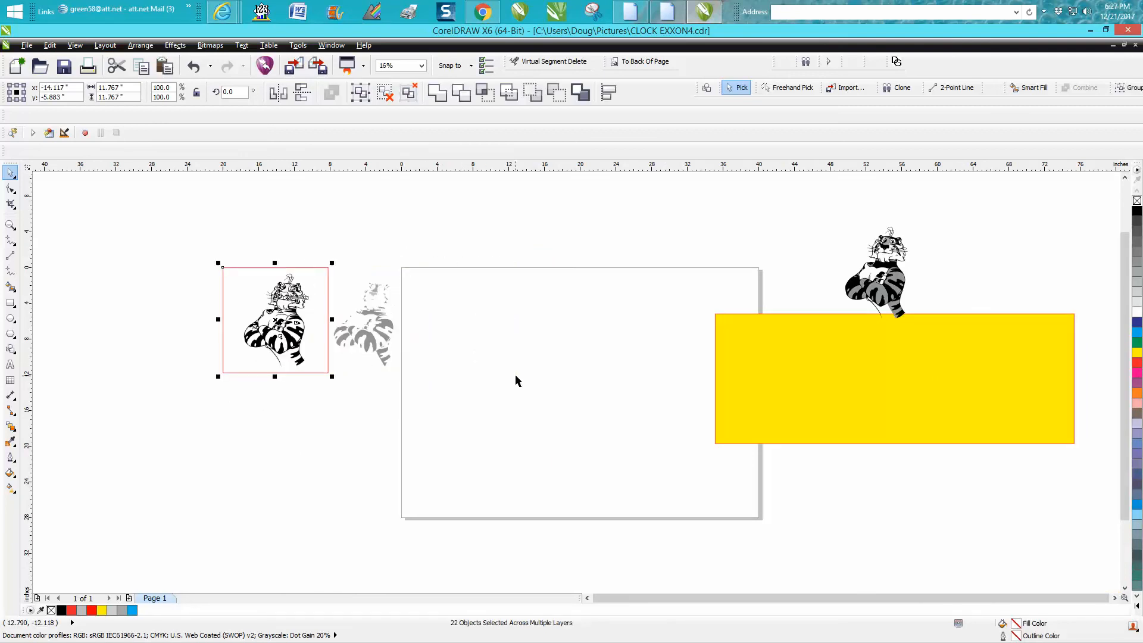
# - Move the grey shading group 10 inches right, back onto the page
pyautogui.click(384, 327)
pyautogui.press('Right')
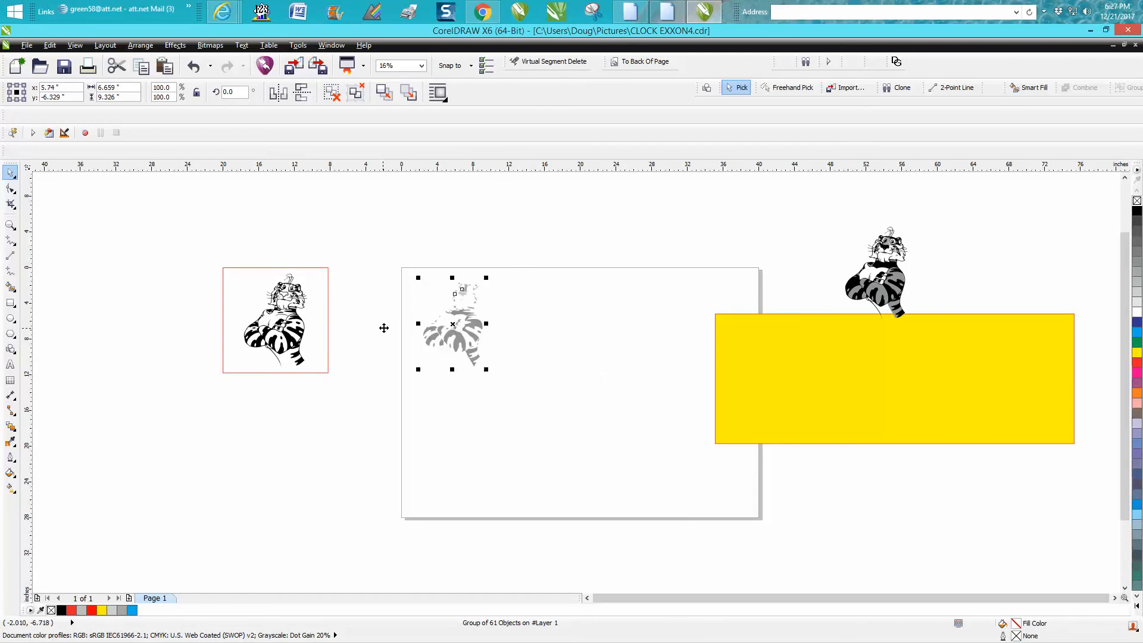
pyautogui.click(10, 225)
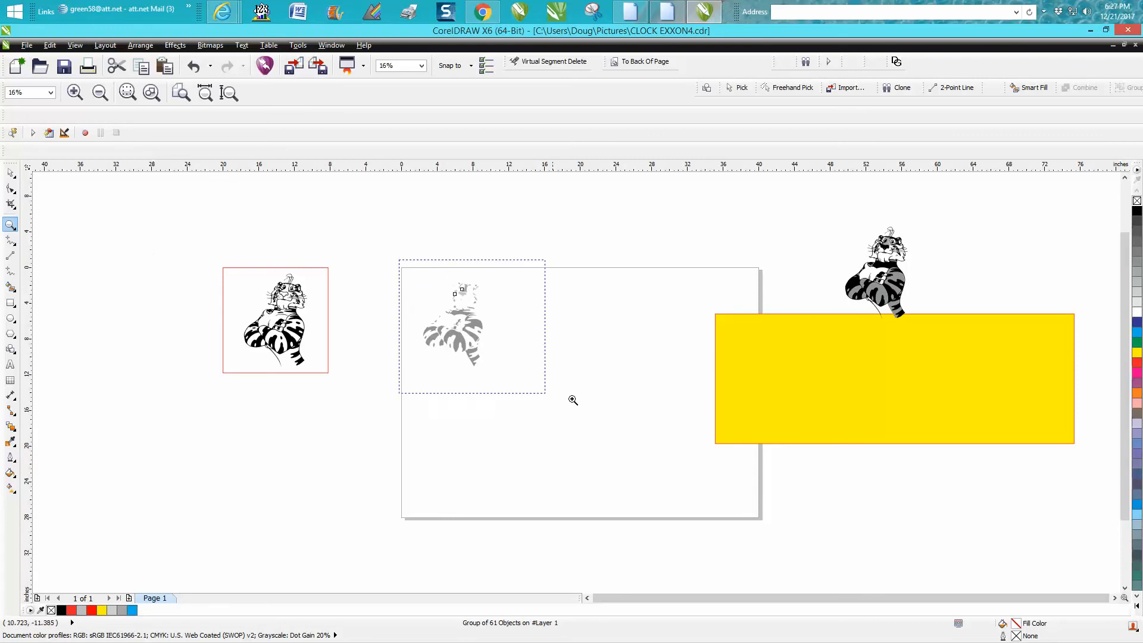
pyautogui.click(498, 370)
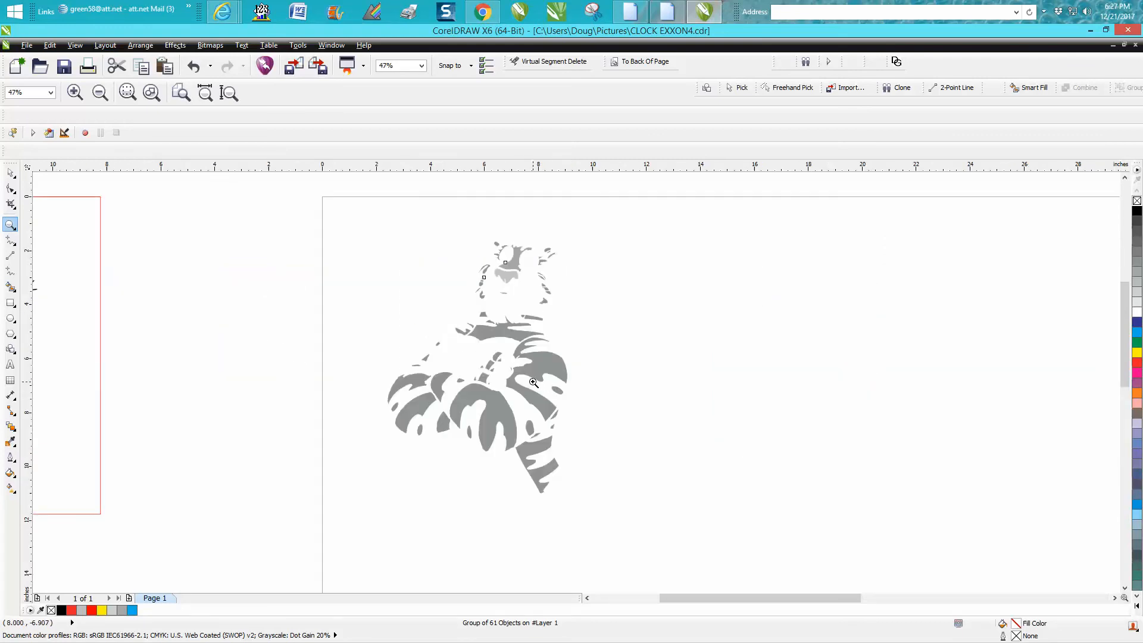
pyautogui.rightClick(533, 382)
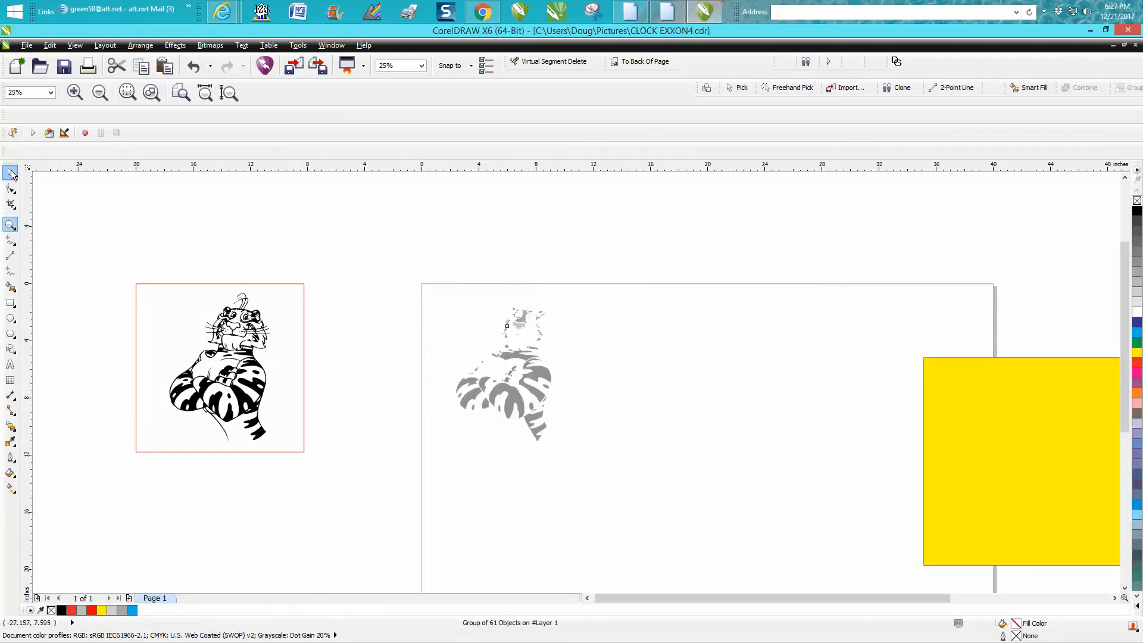
pyautogui.click(11, 173)
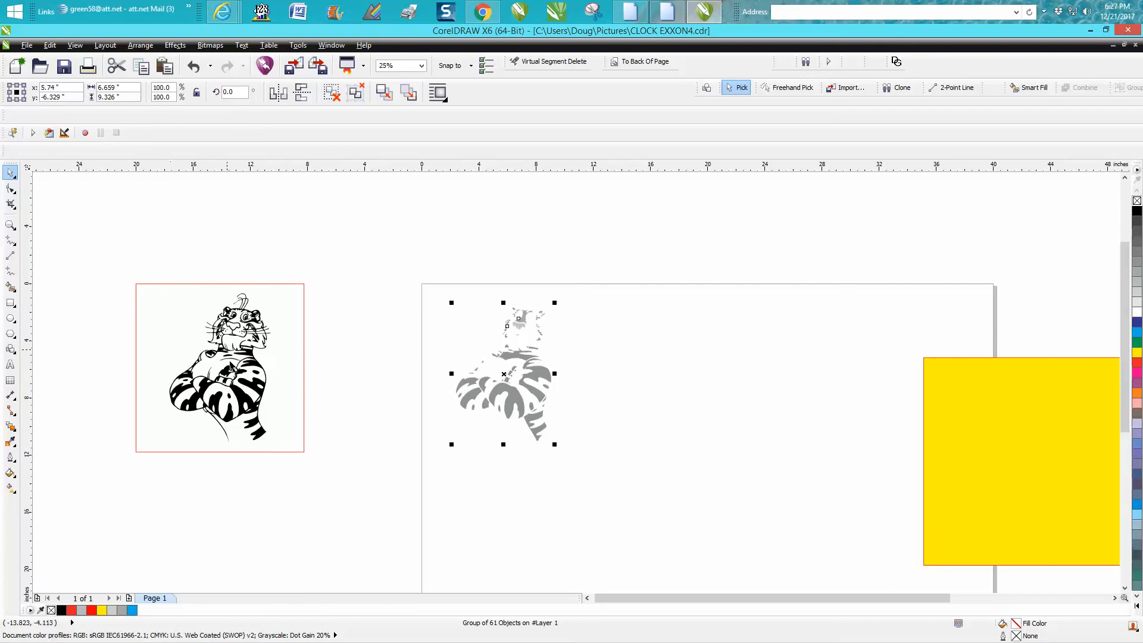
pyautogui.click(233, 370)
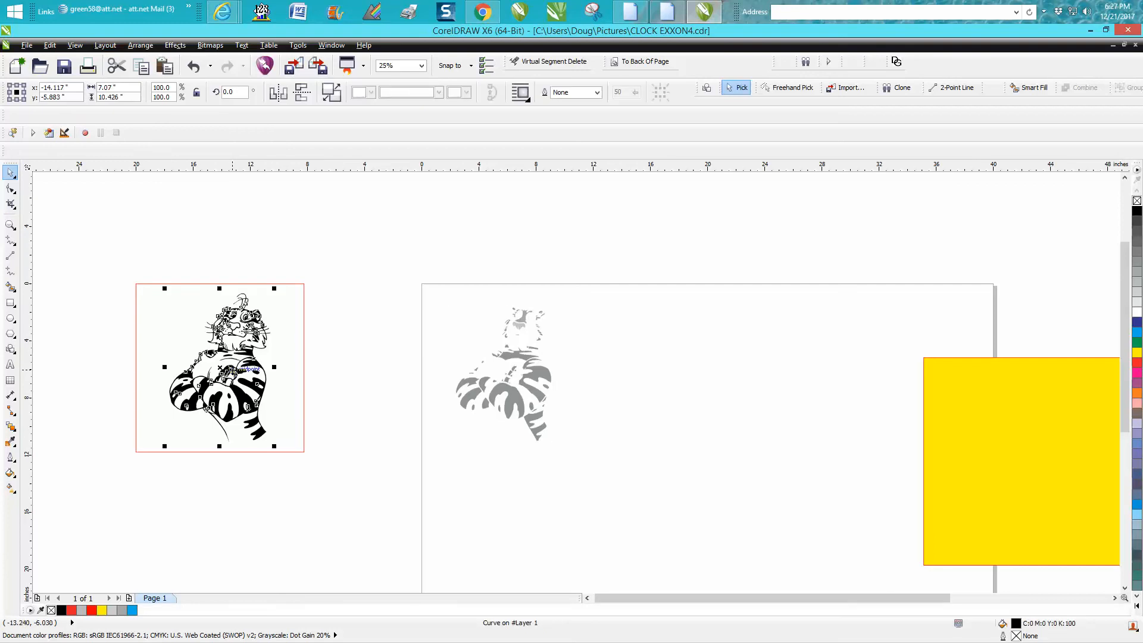
pyautogui.press('Right')
pyautogui.press('Right')
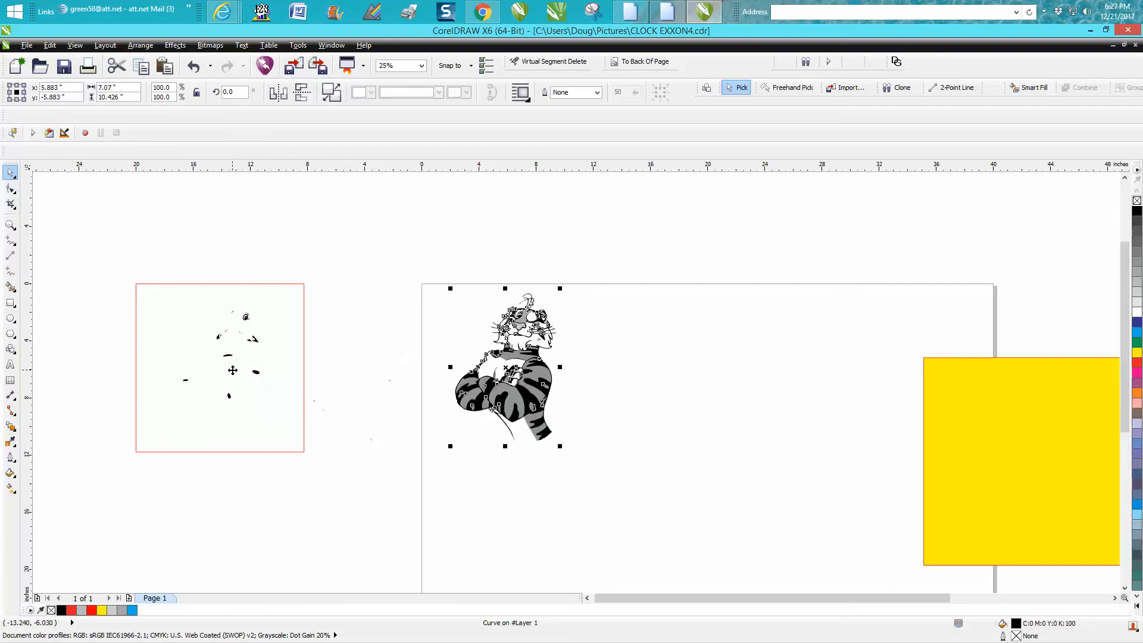
pyautogui.click(193, 66)
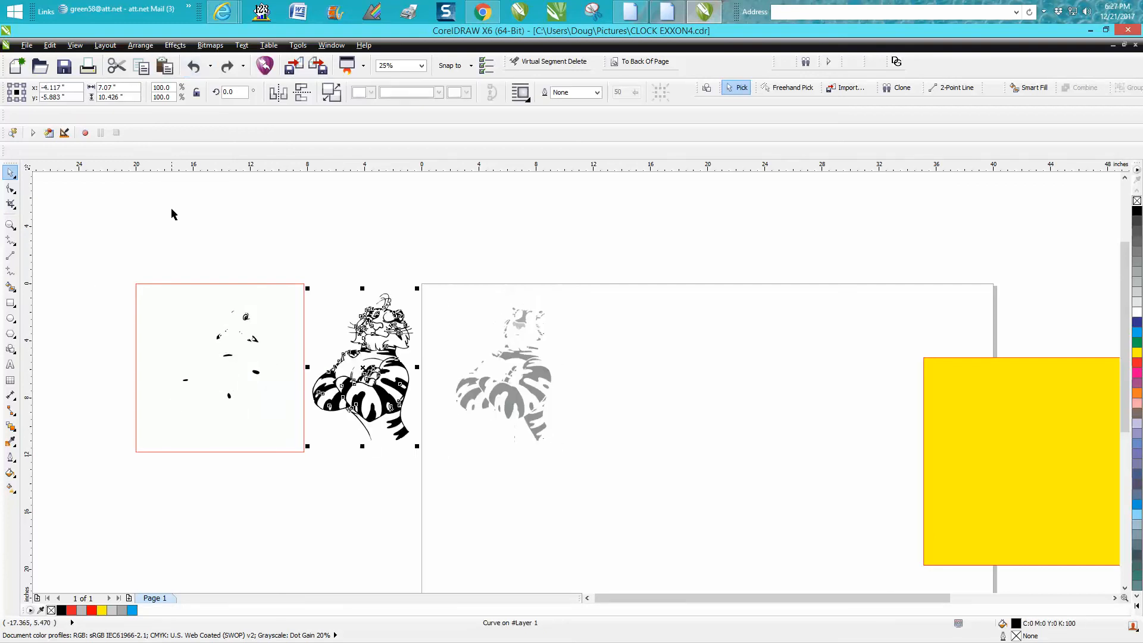
pyautogui.click(194, 66)
# - Group all the black tiger pieces inside the square and move the group 20 inches right onto the grey shading
pyautogui.moveTo(175, 243); pyautogui.dragTo(316, 477)
pyautogui.moveTo(148, 262); pyautogui.dragTo(374, 494)
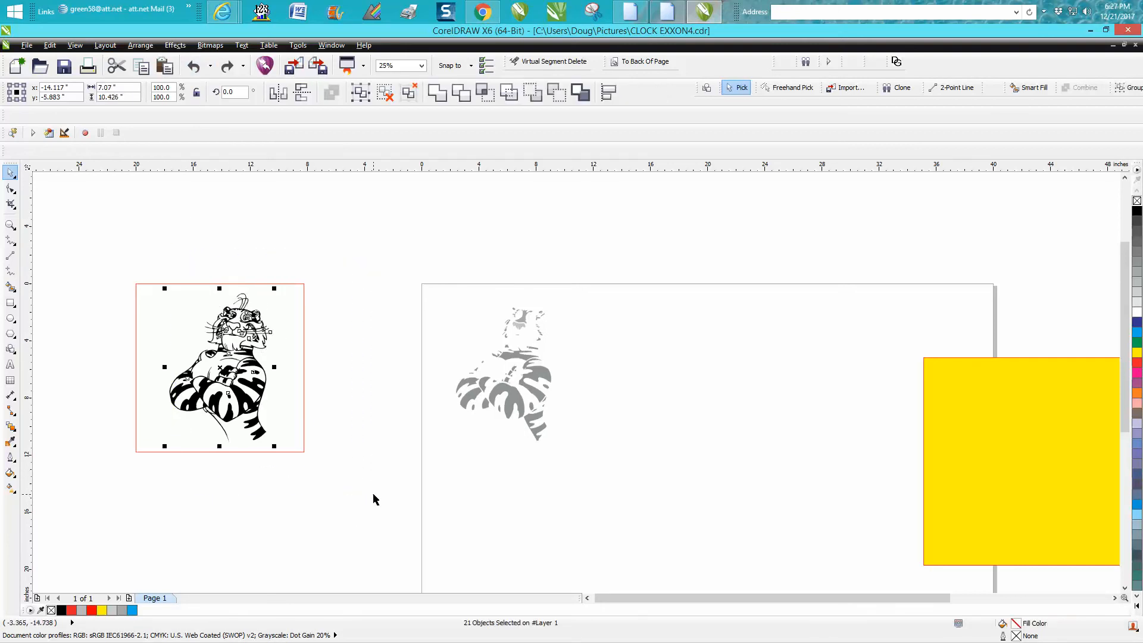
pyautogui.hotkey('ctrl', 'g')
pyautogui.press('Right')
pyautogui.press('Right')
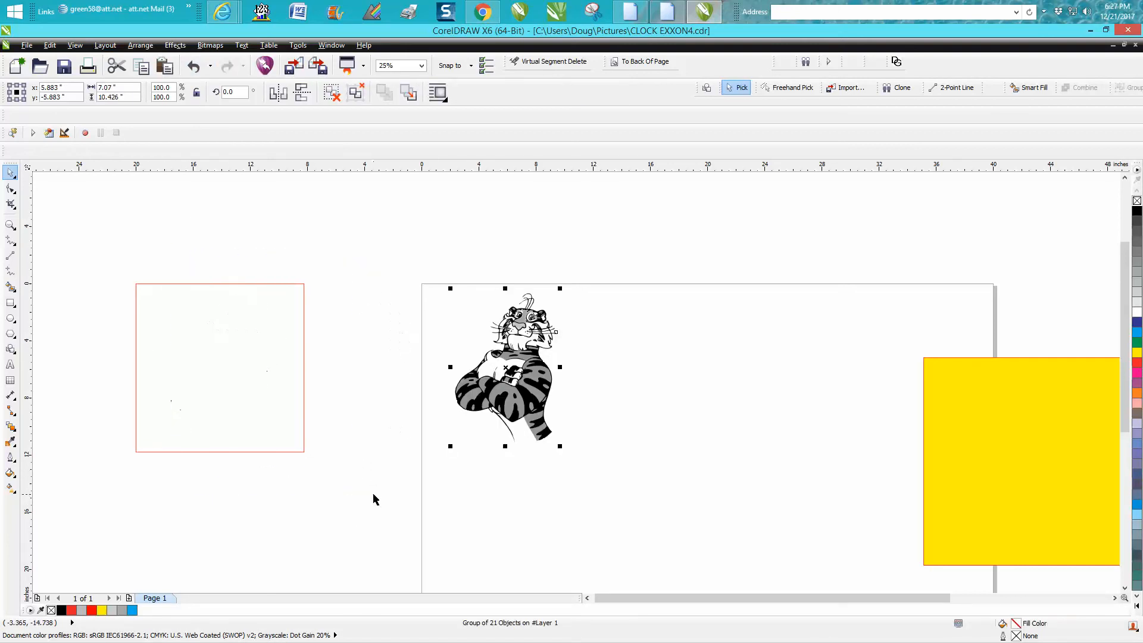
# - Unlock all objects in the drawing to free the yellow rectangle for moving
pyautogui.click(10, 225)
pyautogui.moveTo(426, 257); pyautogui.dragTo(660, 505)
pyautogui.click(10, 174)
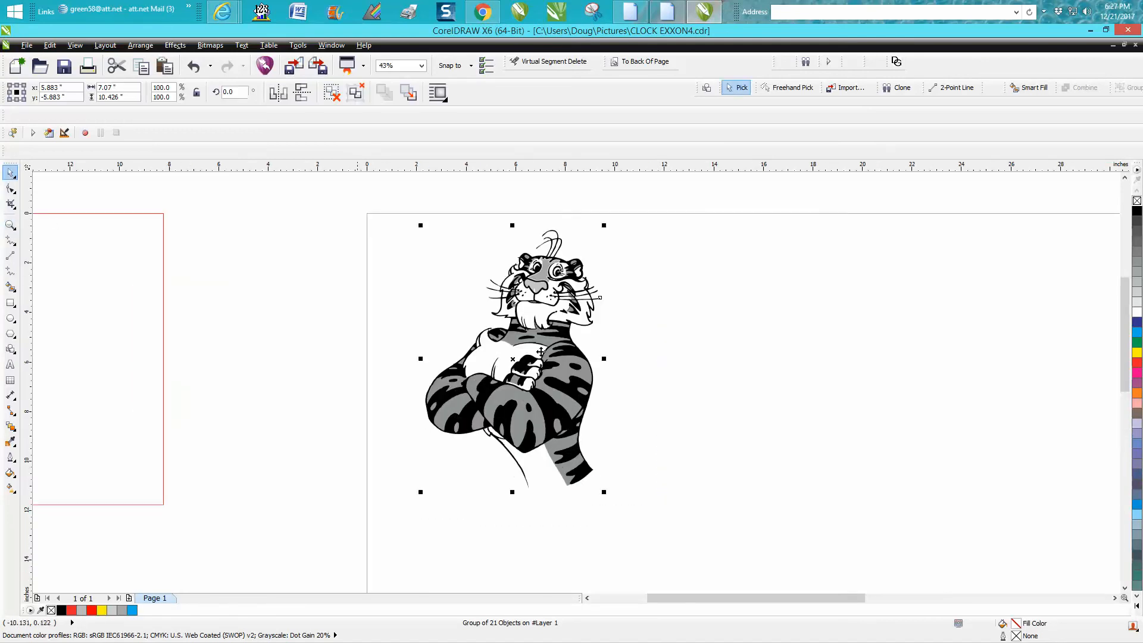
pyautogui.scroll(-2, 549, 358)
pyautogui.moveTo(1027, 431); pyautogui.dragTo(703, 352)
pyautogui.moveTo(896, 408); pyautogui.dragTo(515, 326)
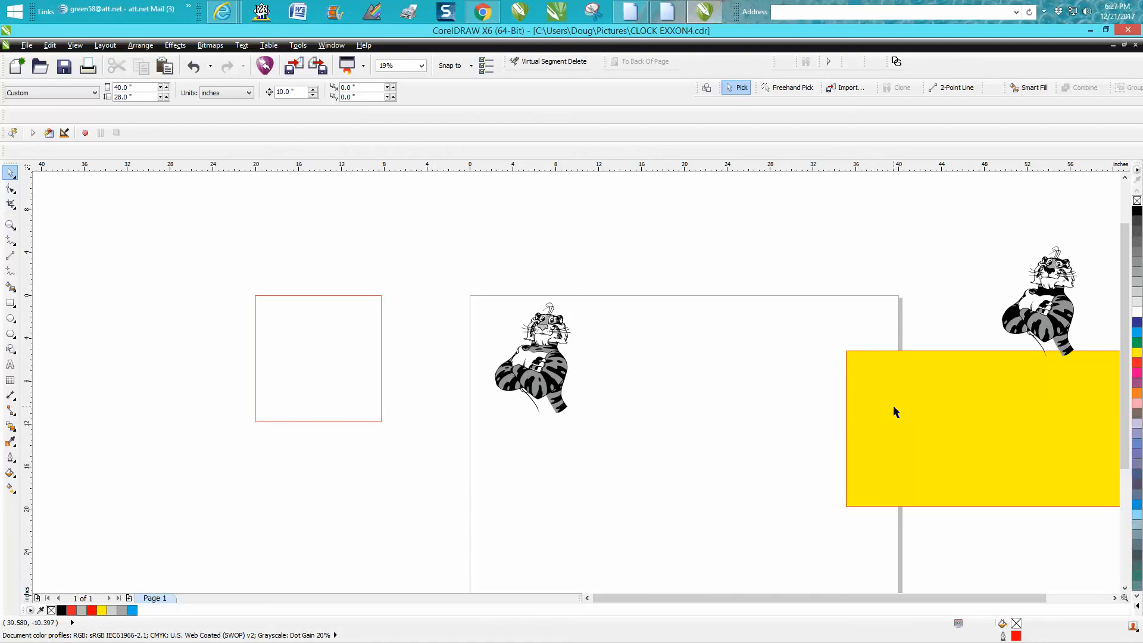
pyautogui.click(141, 46)
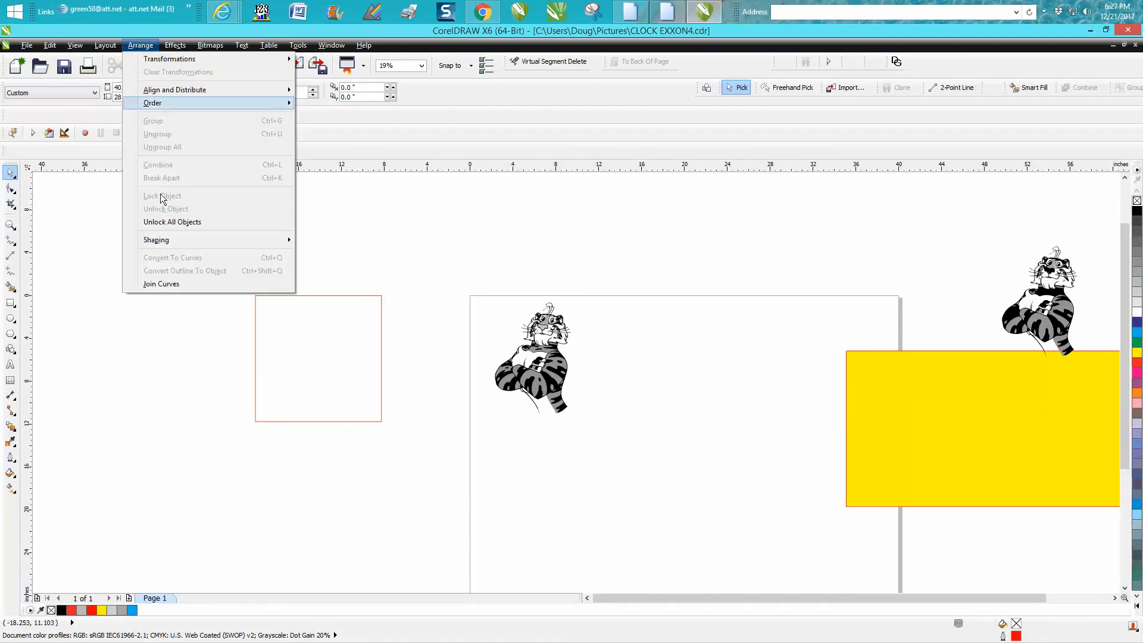
pyautogui.click(176, 222)
pyautogui.moveTo(923, 387); pyautogui.dragTo(515, 311)
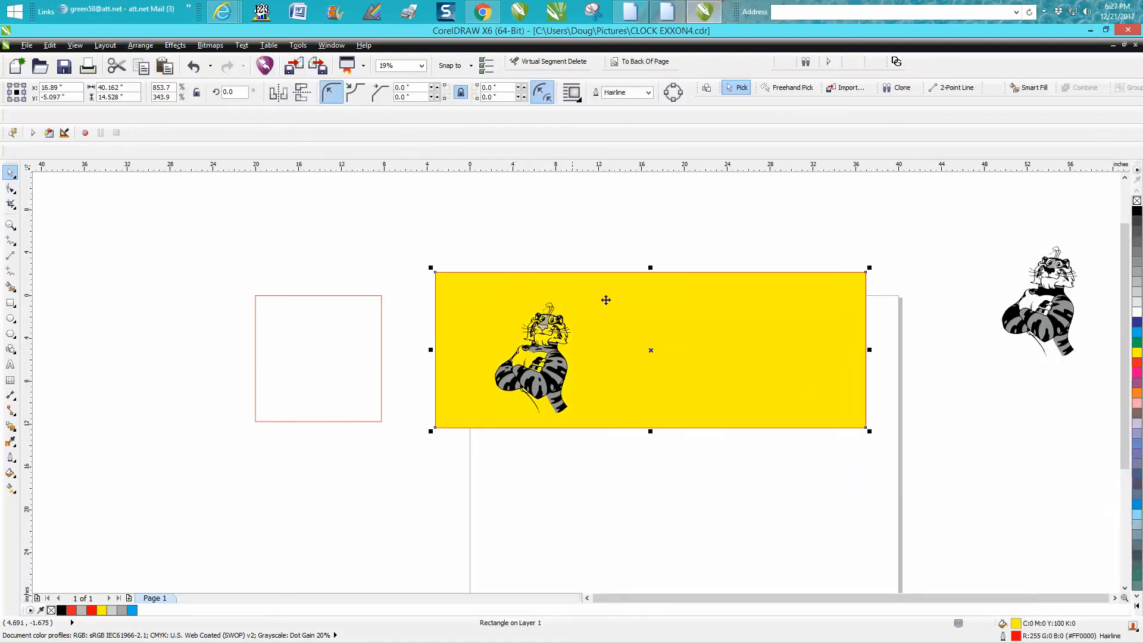
pyautogui.click(11, 204)
pyautogui.moveTo(469, 272); pyautogui.dragTo(635, 425)
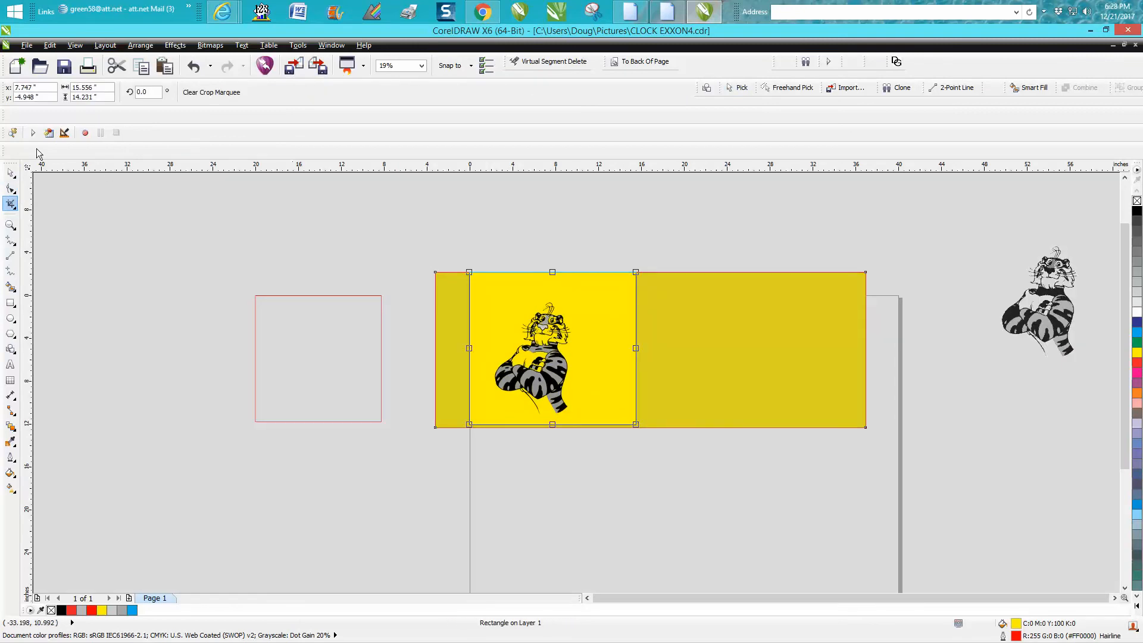
pyautogui.click(193, 68)
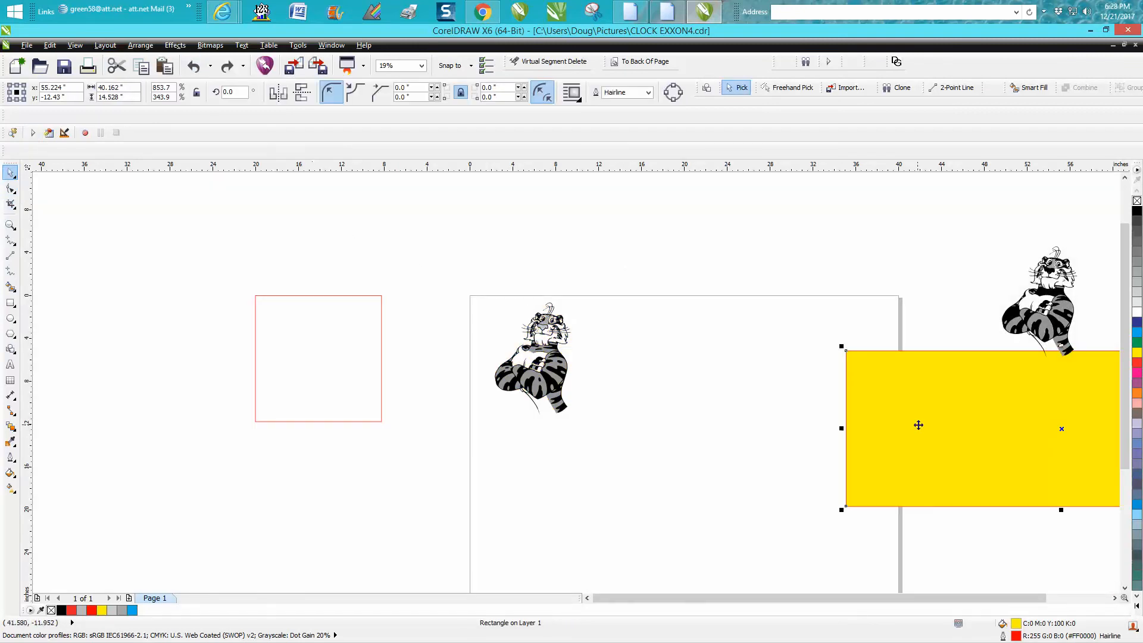
# - Move the yellow rectangle left behind the tiger on the page and examine where the background shows through its nose and face
pyautogui.moveTo(919, 425); pyautogui.dragTo(505, 347)
pyautogui.click(8, 226)
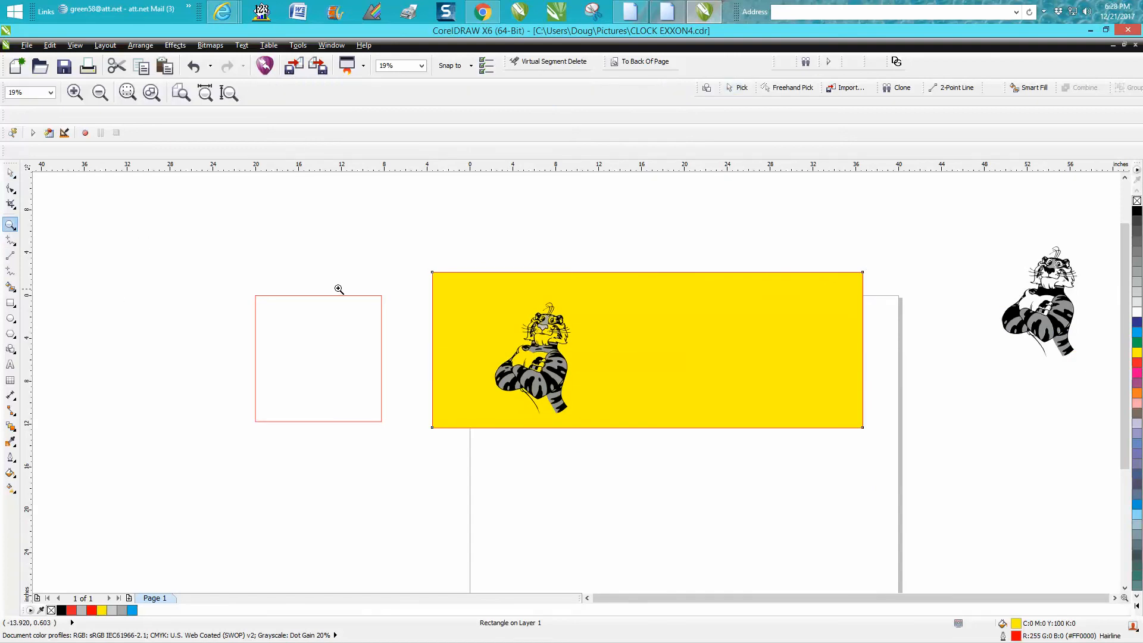
pyautogui.moveTo(453, 290); pyautogui.dragTo(653, 452)
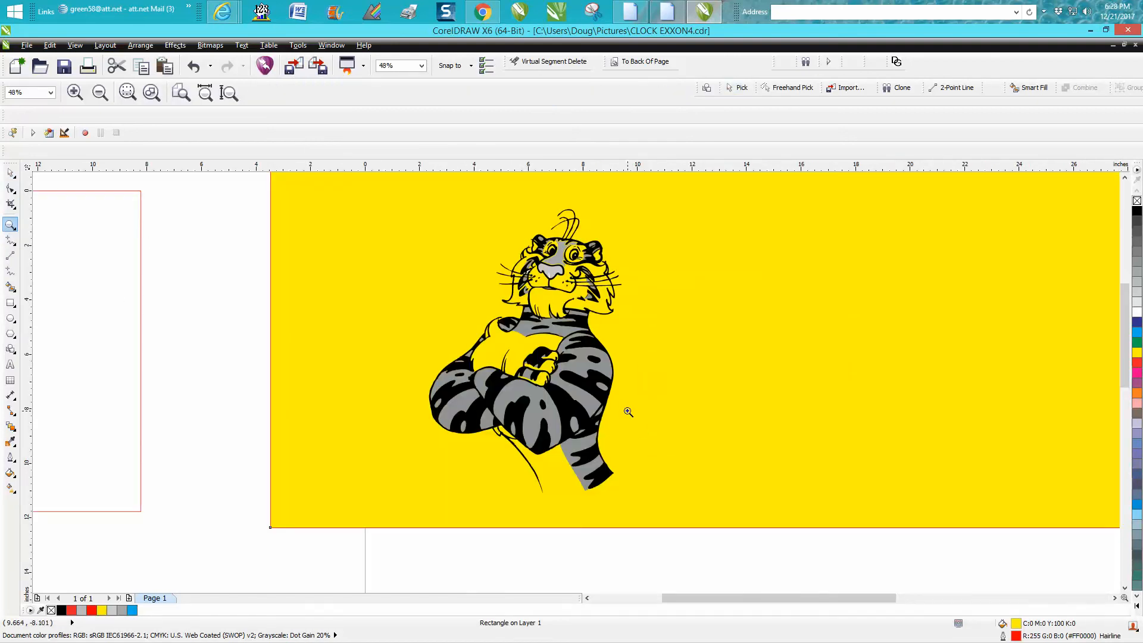
pyautogui.moveTo(535, 264); pyautogui.dragTo(570, 308)
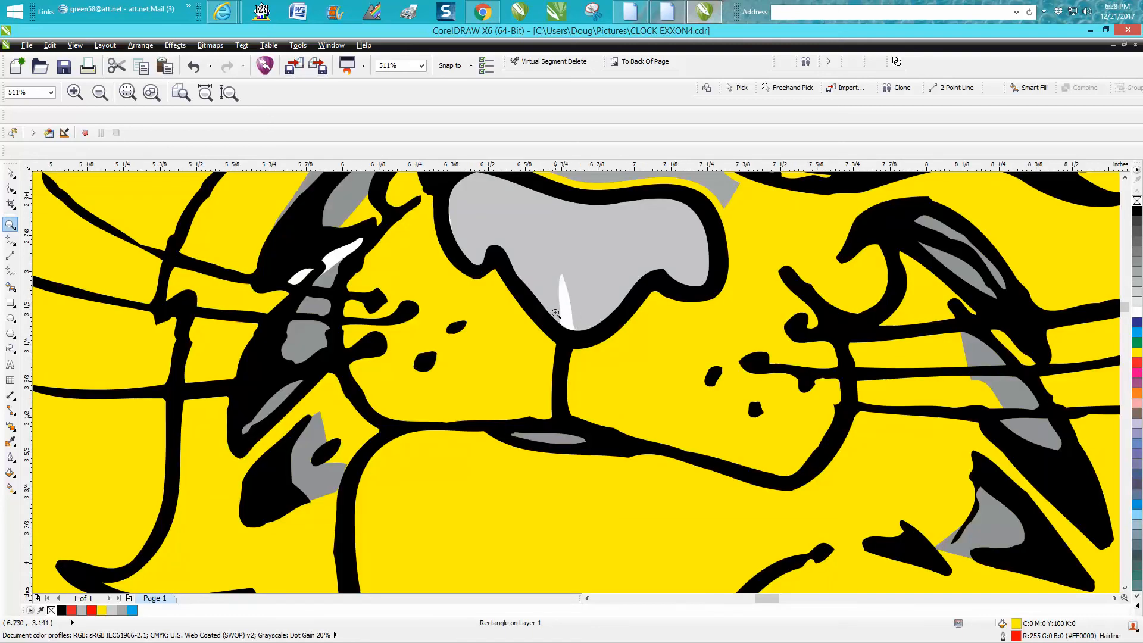
pyautogui.scroll(-4, 555, 313)
pyautogui.scroll(-4, 555, 313)
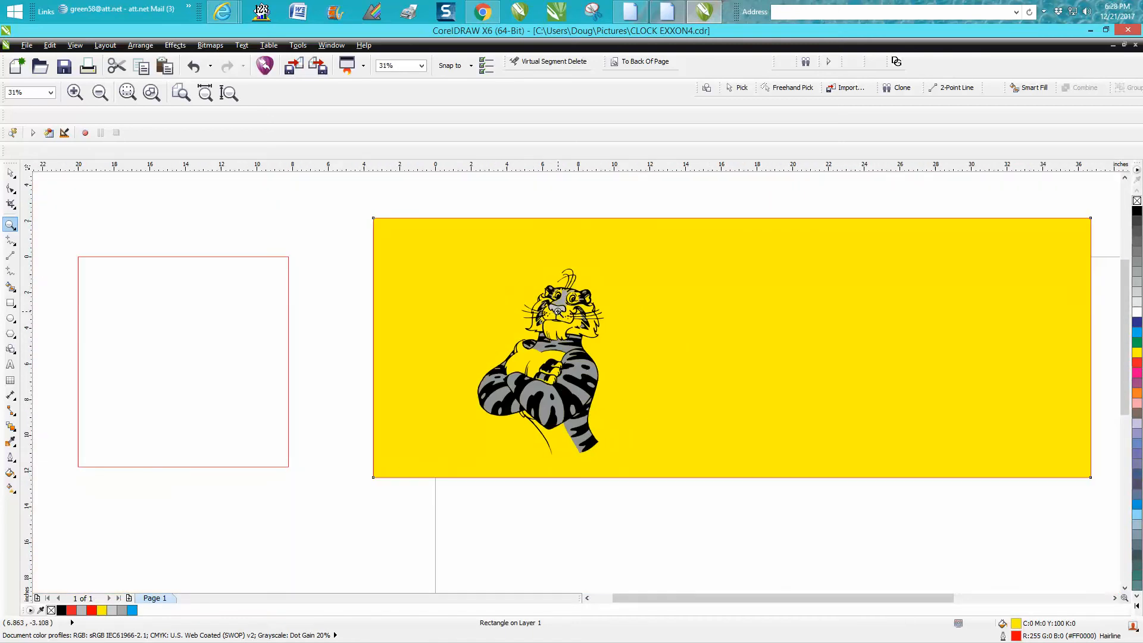